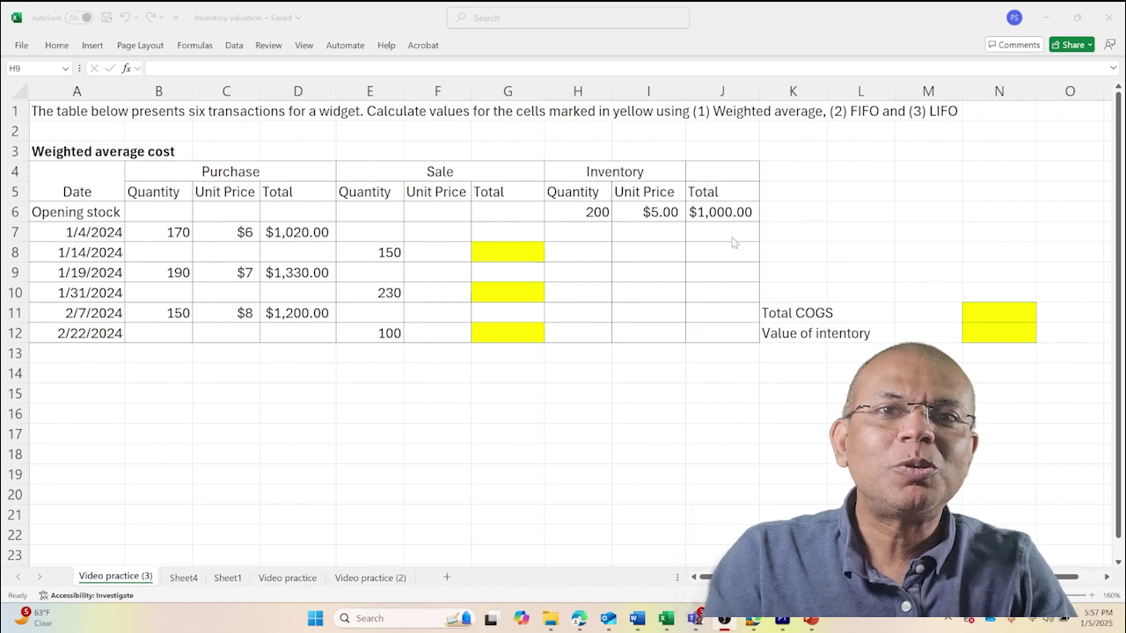
Step: Review the opening stock quantity, unit price, total formula and the Total COGS cell
left_click(594, 209)
left_click(594, 209)
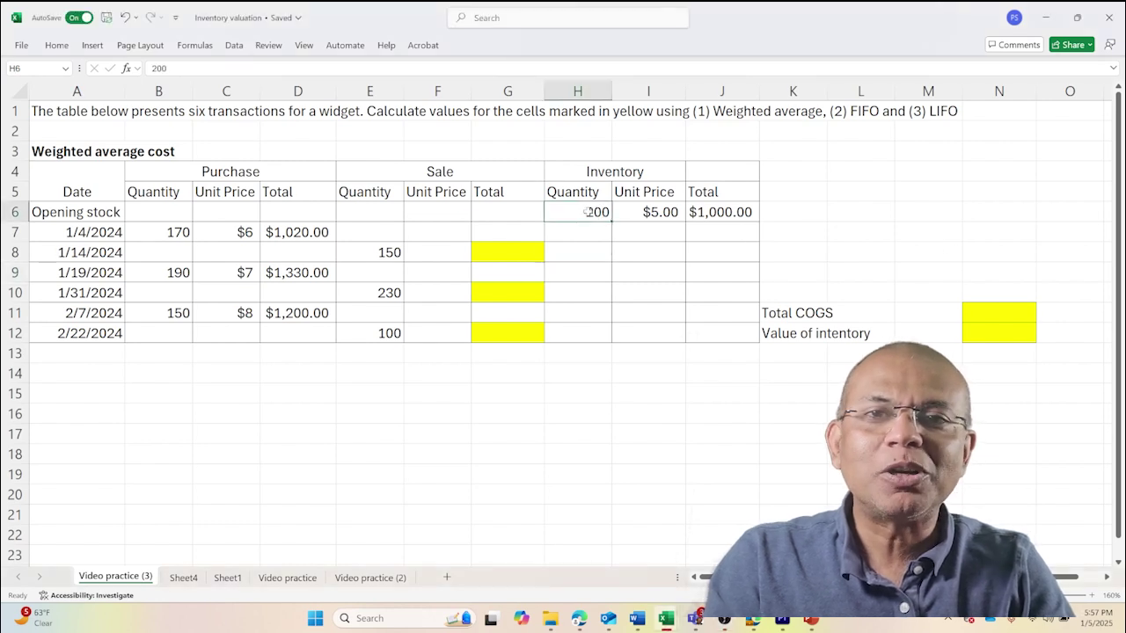
left_click(642, 212)
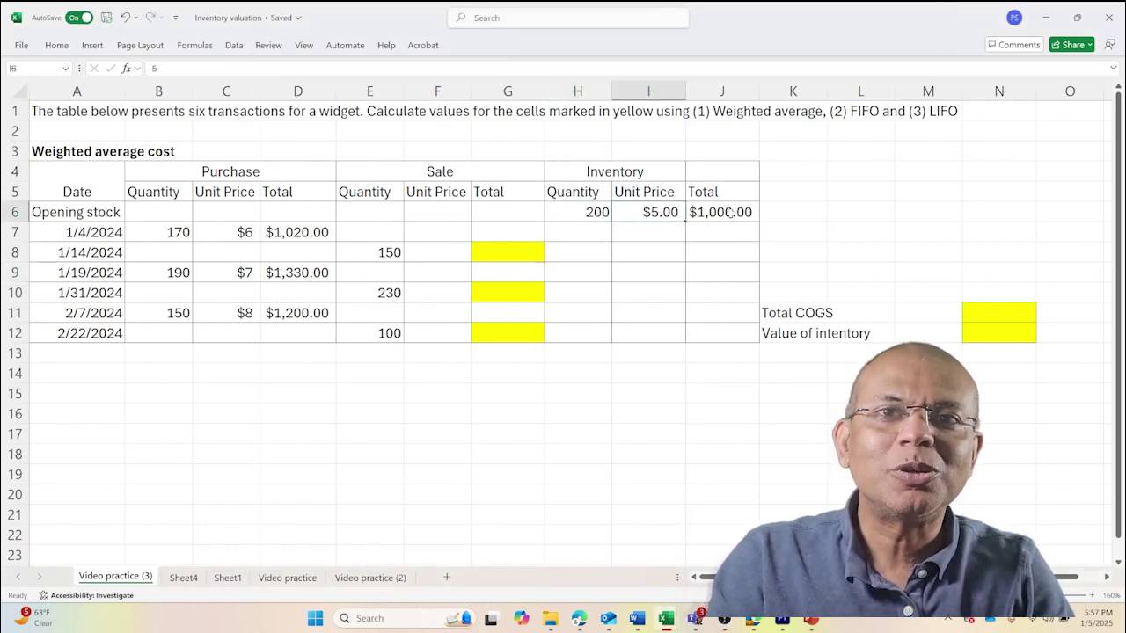
left_click(730, 216)
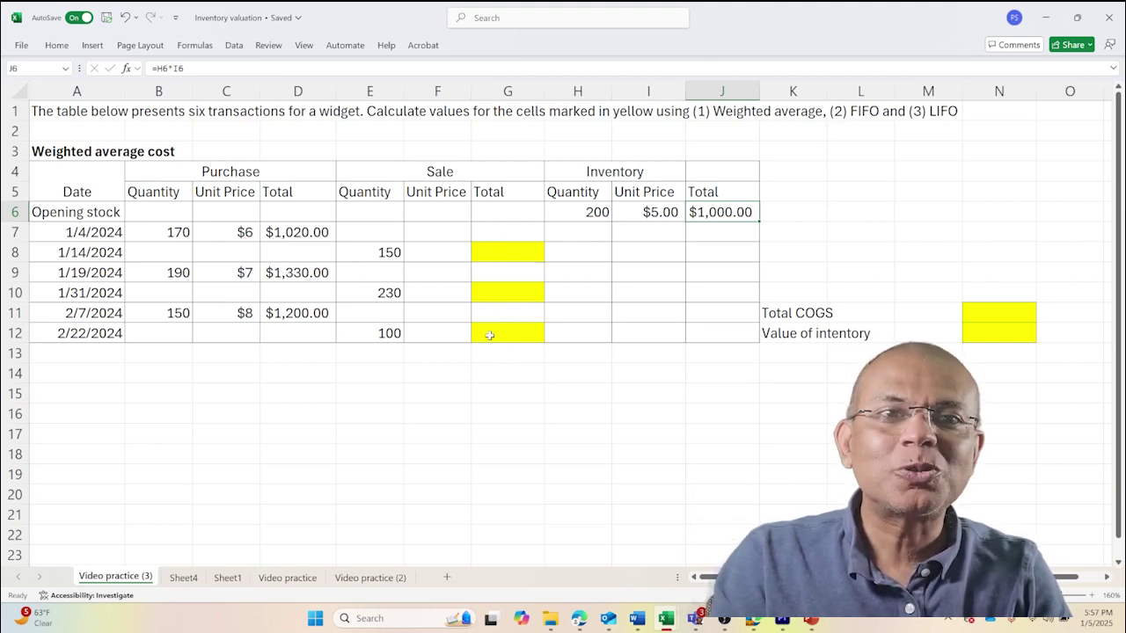
left_click(1017, 319)
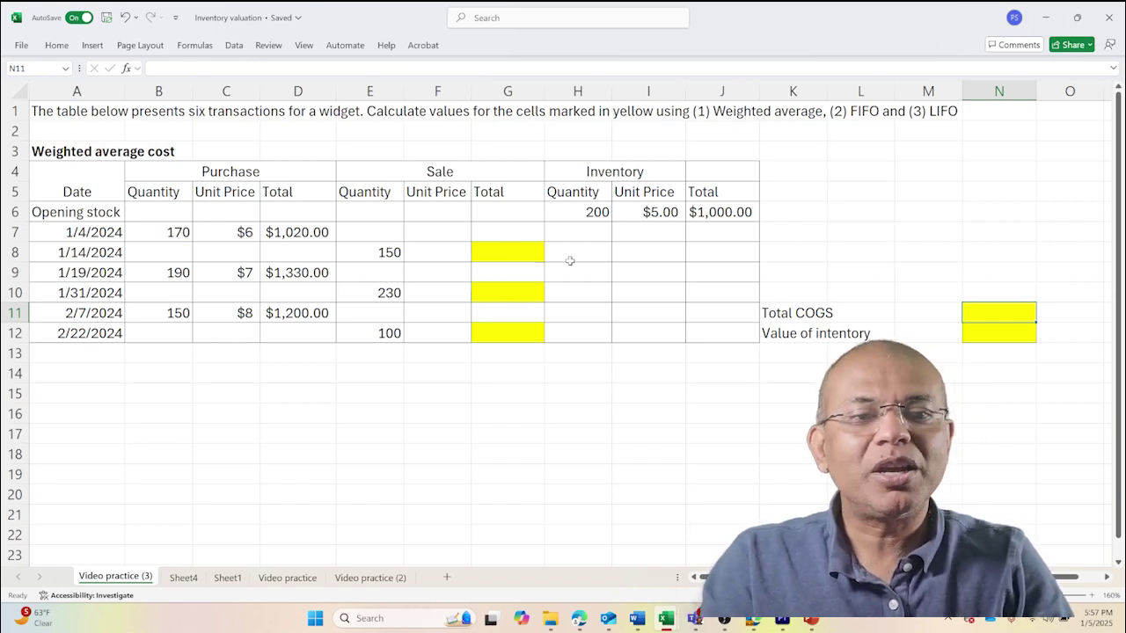
Step: Enter =H6+B7 in H7 for a 1/4/2024 inventory quantity of 370
left_click(582, 234)
type("=")
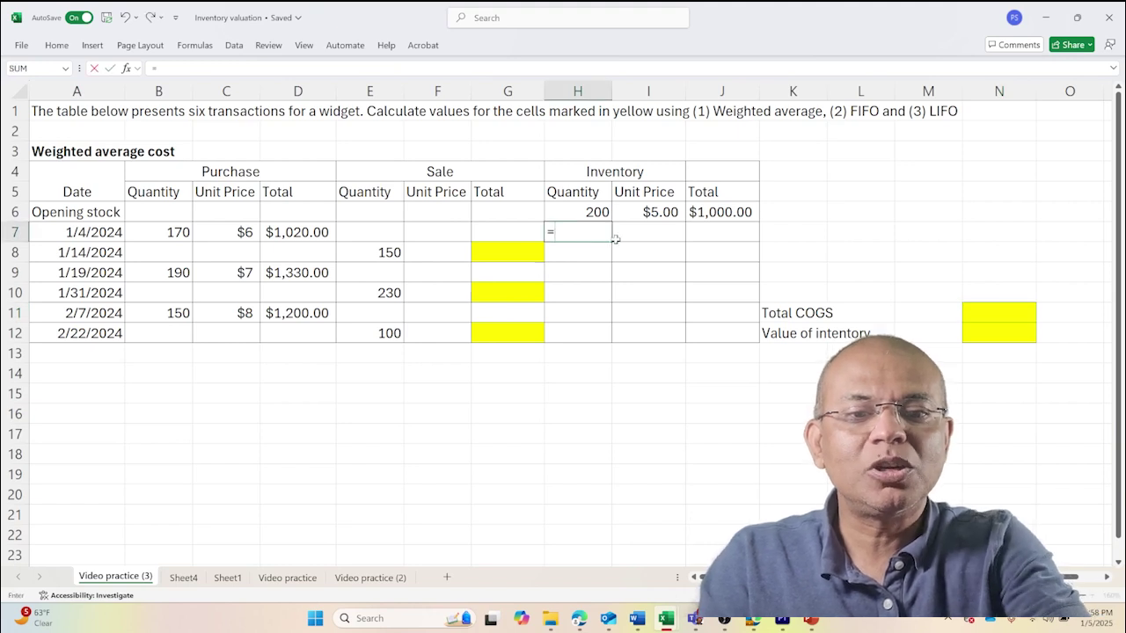
key("Up")
type("+")
key("Left")
key("Left")
key("Left")
key("Left")
key("Left")
key("Left")
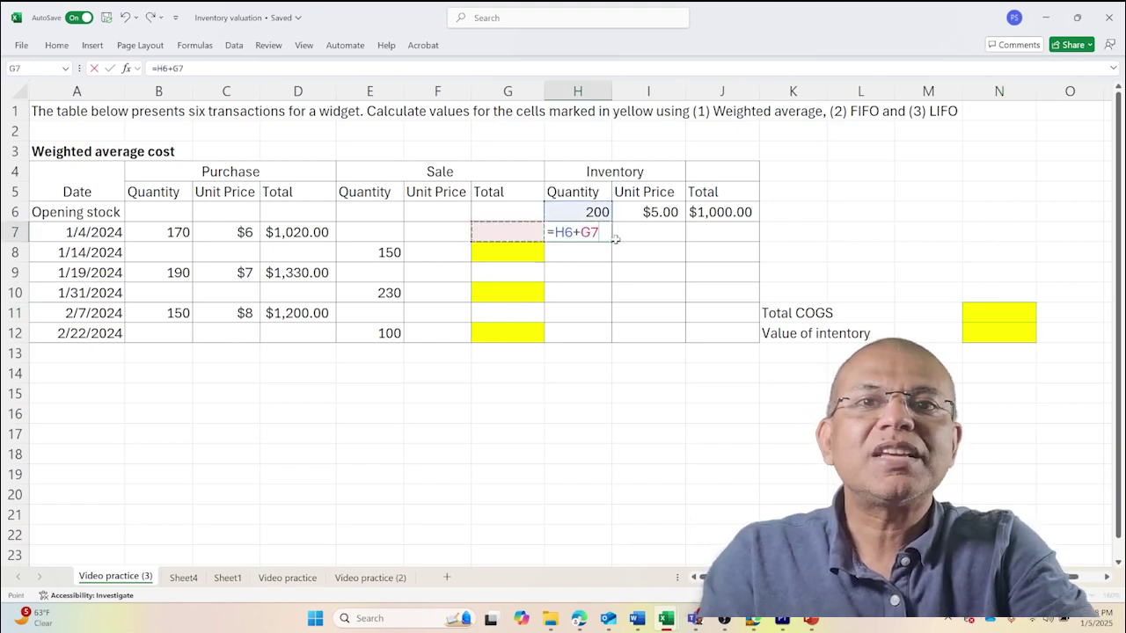
key("Return")
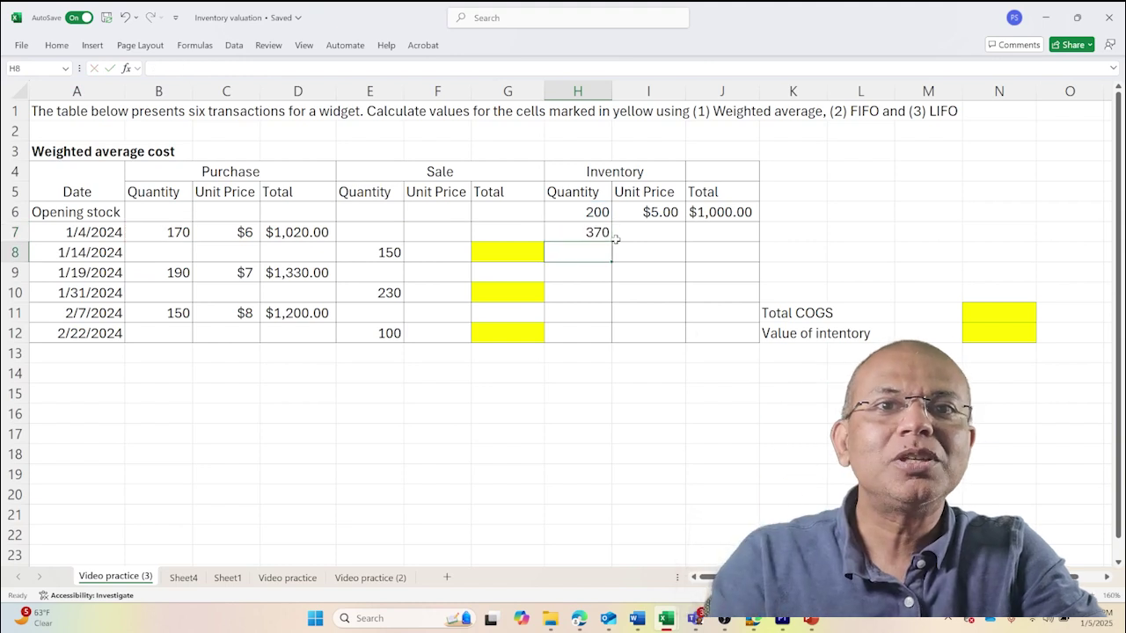
Step: Enter the weighted average price =(H6*I6+B7*C7)/H7 in I7, giving $5.46
left_click(616, 238)
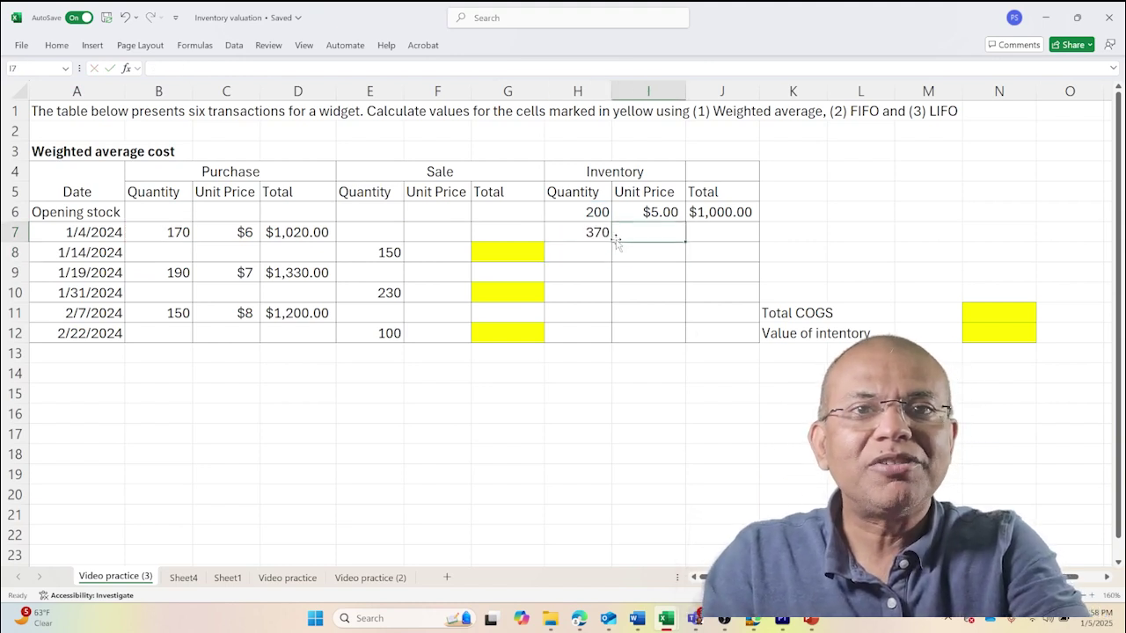
type("=(")
key("Up")
key("Left")
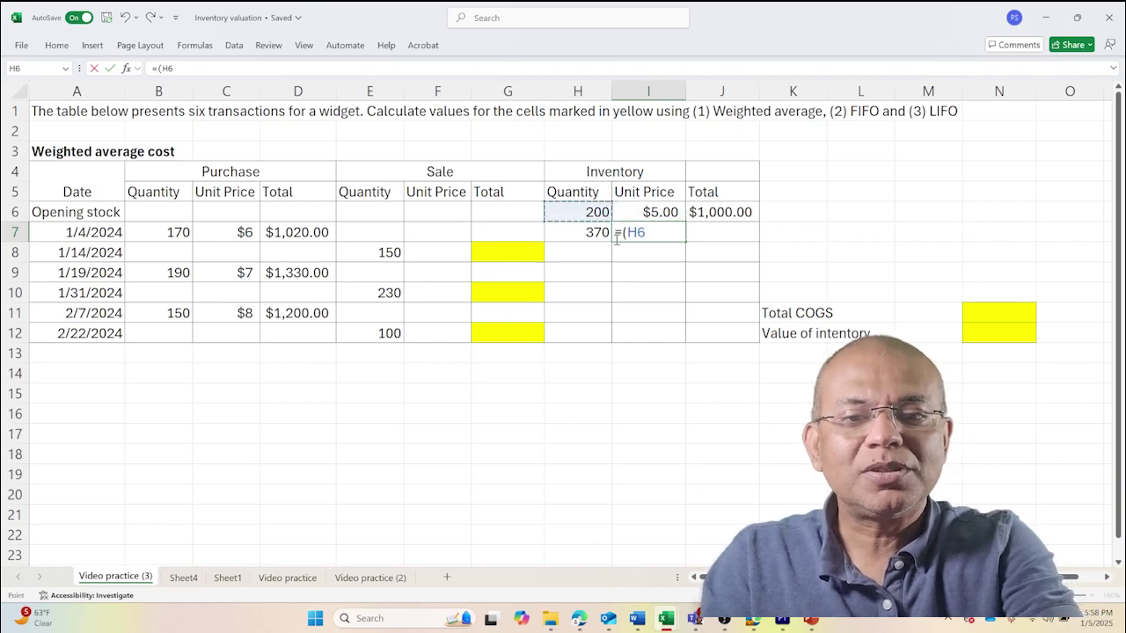
type("*")
key("Up")
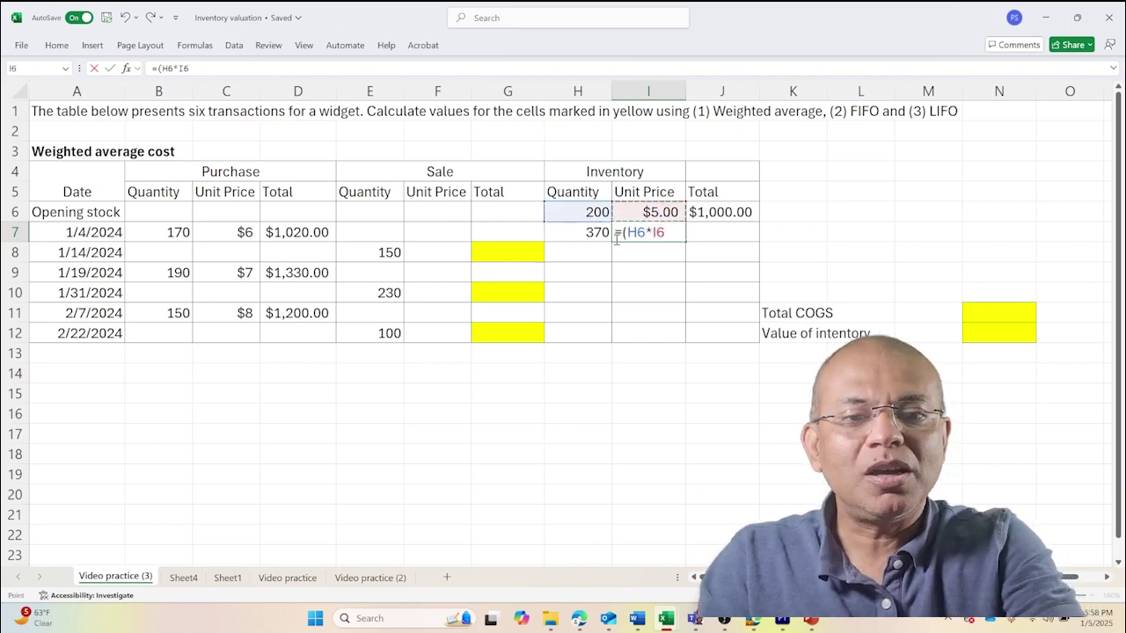
type("+")
key("Left")
key("Left")
key("Left")
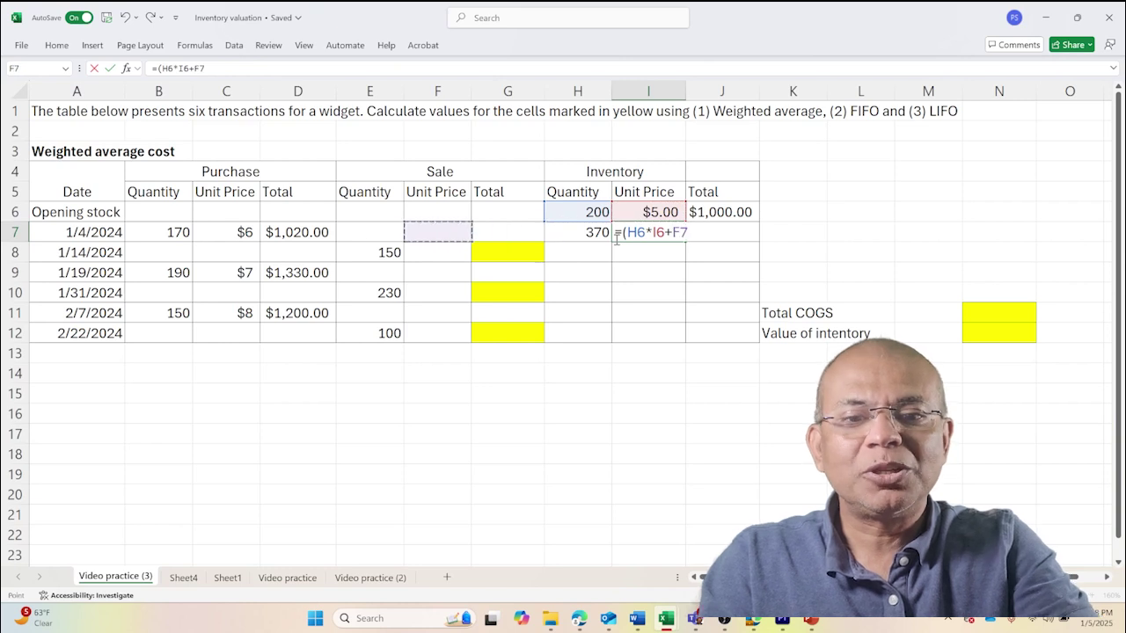
key("Left")
key("Left")
key("Left")
key("Left")
type("*")
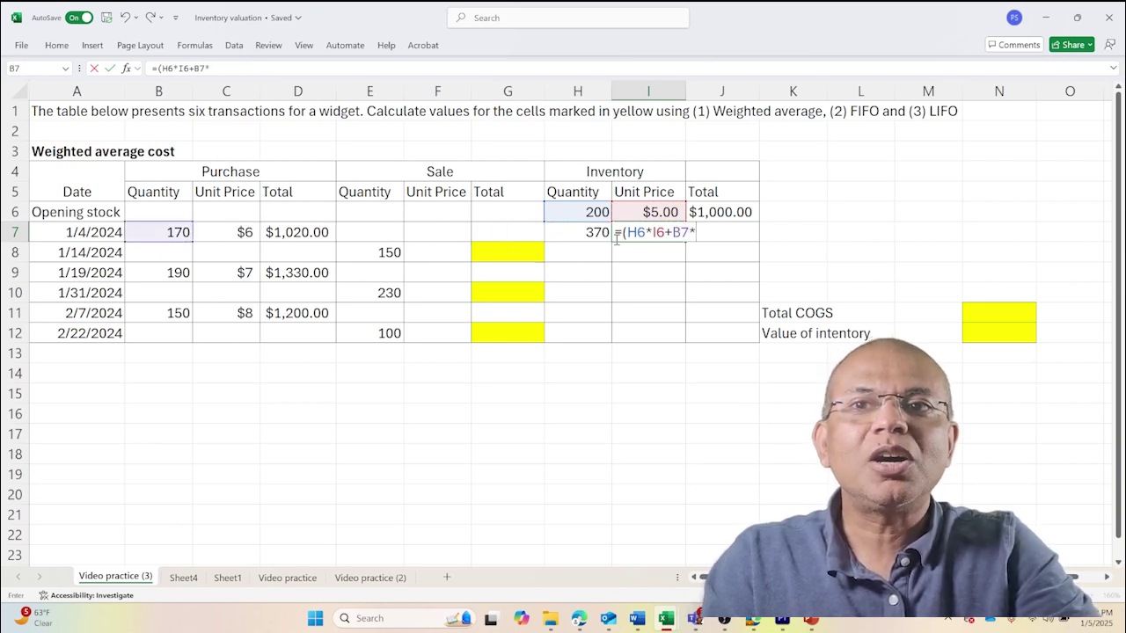
key("Left")
key("Left")
key("Left")
key("Left")
key("Left")
key("Left")
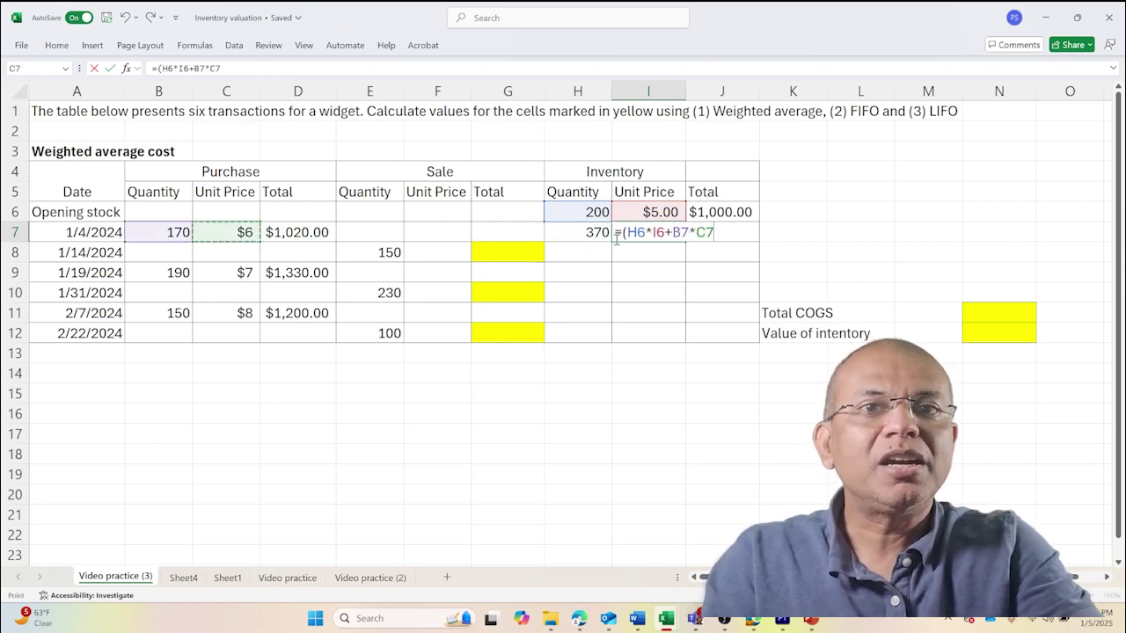
type(")/")
key("Left")
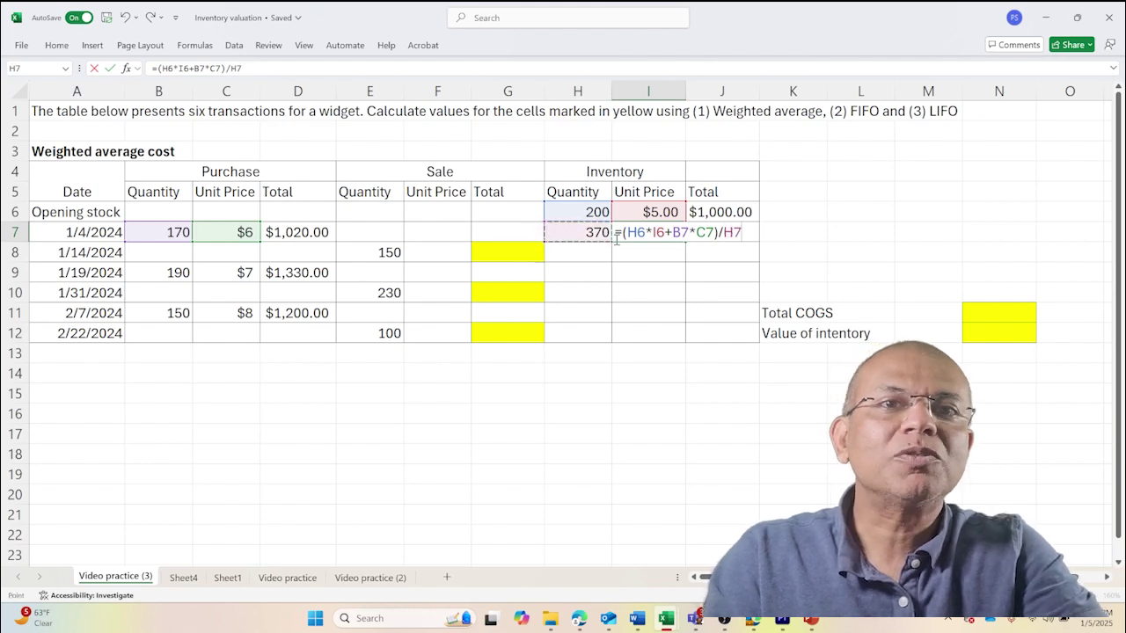
key("Return")
Step: Enter =H7*I7 in J7 for a 1/4/2024 inventory total of $2,020.00
key("Up")
key("Right")
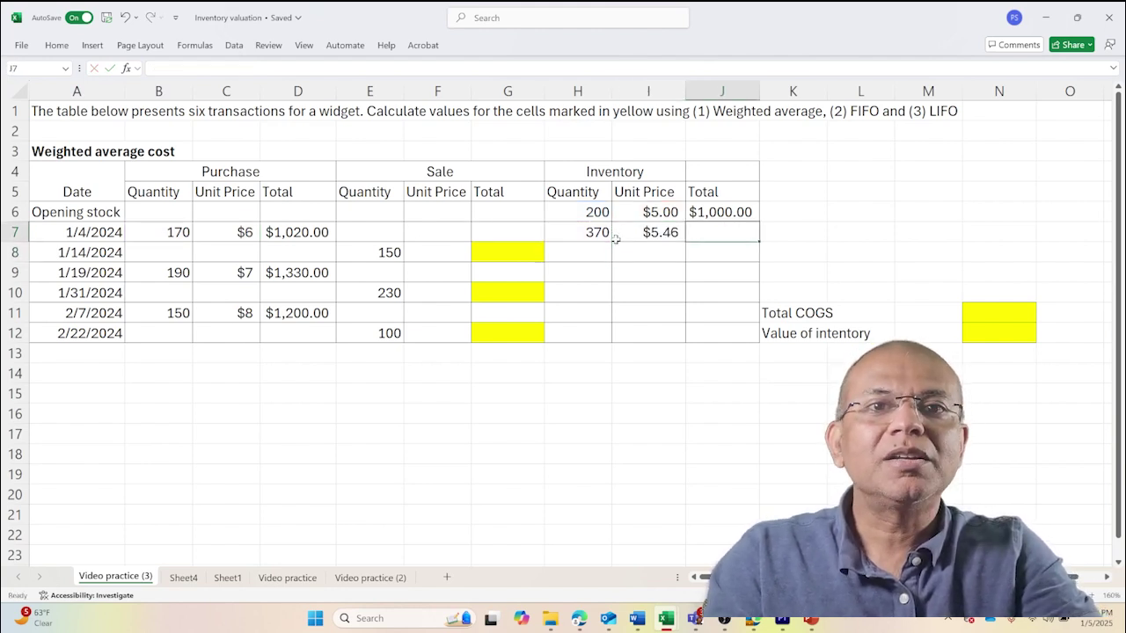
key("Up")
key("Down")
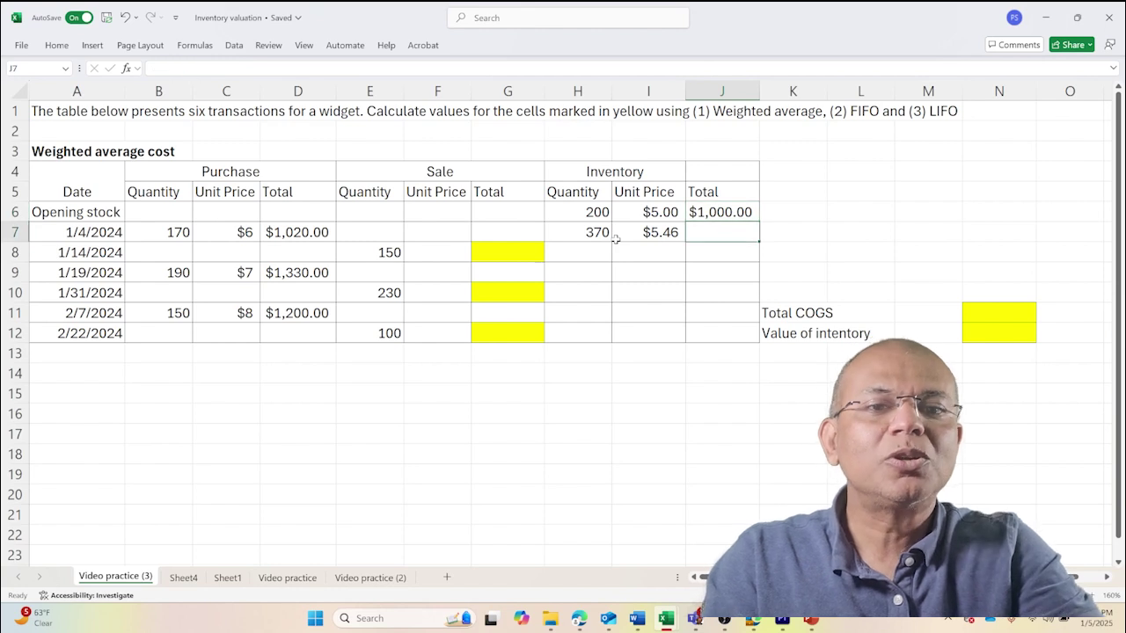
type("=")
key("Left")
key("Left")
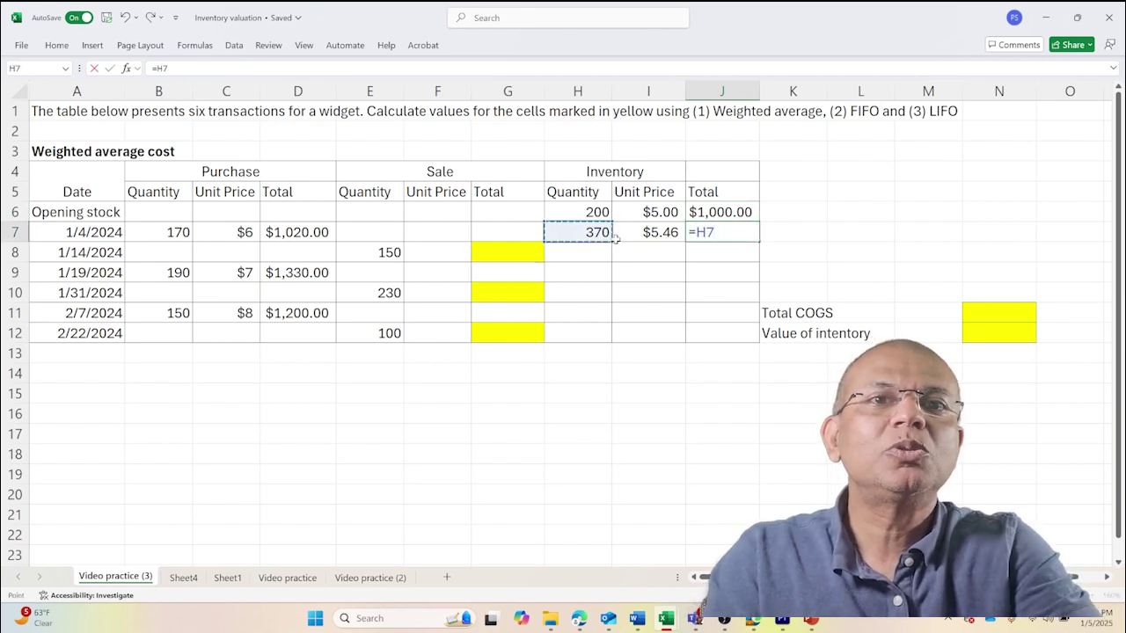
type("*")
key("Left")
key("ctrl+Return")
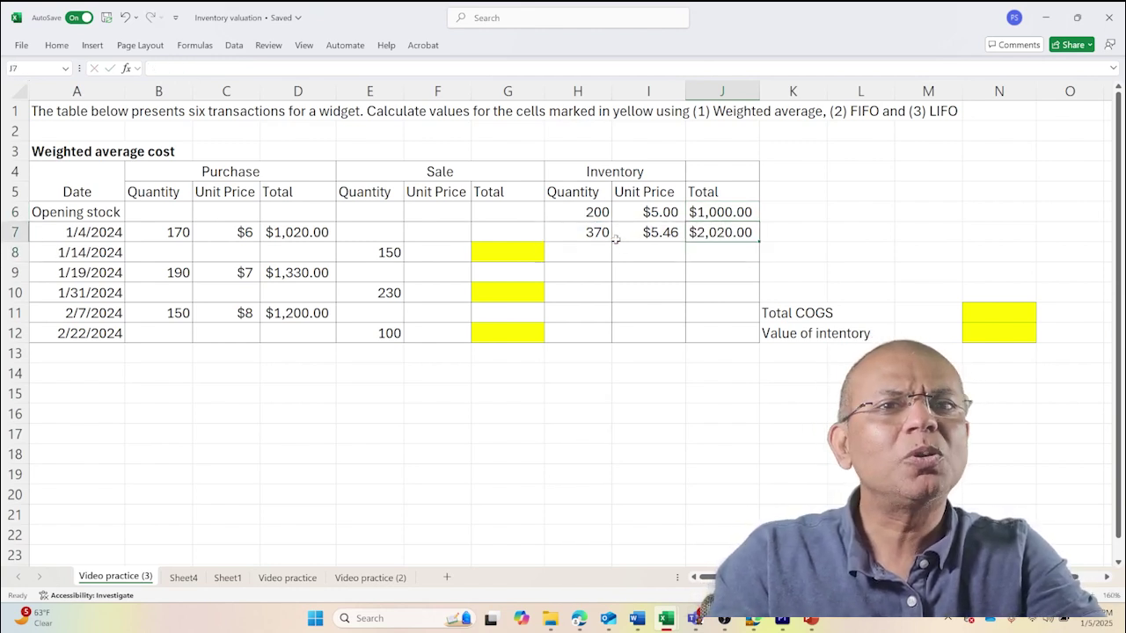
Step: Copy the J7 inventory total formula down into J8:J12
key("ctrl+c")
key("Down")
key("shift+Down")
key("shift+Down")
key("shift+Down")
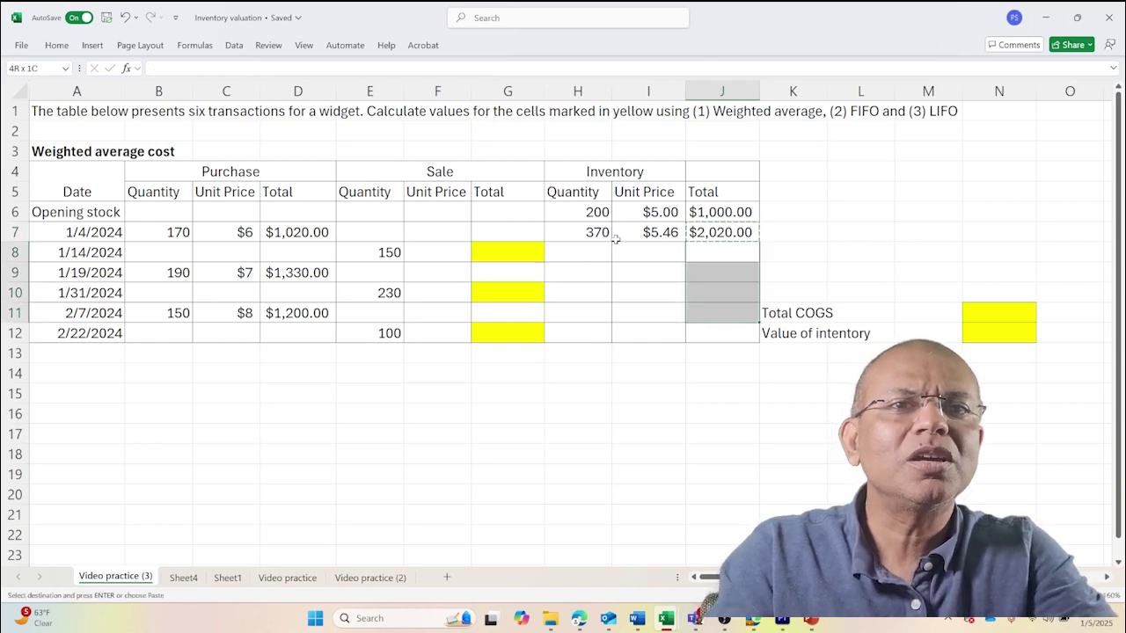
key("shift+Down")
key("ctrl+v")
left_click(618, 247)
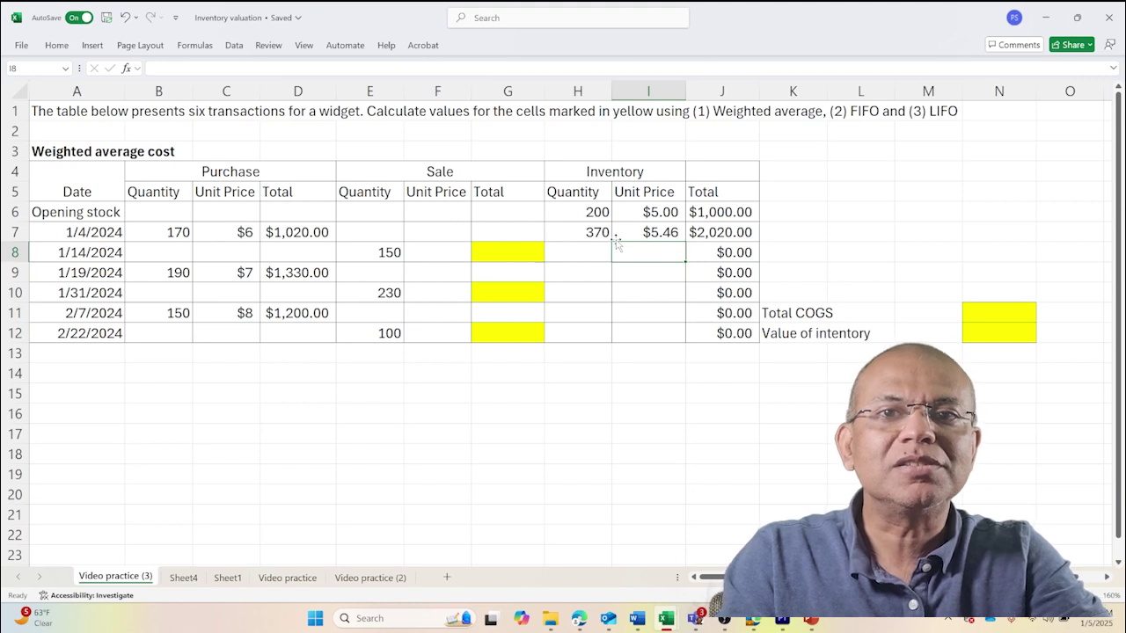
Step: Set the 1/14/2024 sale unit price in F8 to =I7, giving $5.46
key("Left")
key("Left")
key("Left")
key("Left")
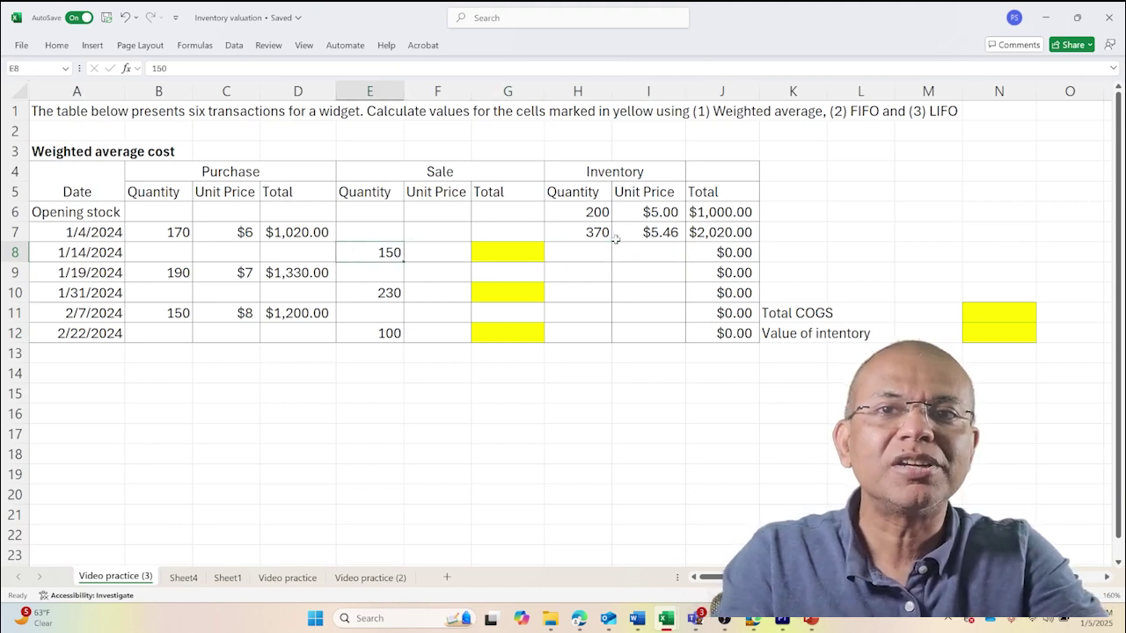
key("Right")
key("Right")
key("Right")
key("Up")
key("Right")
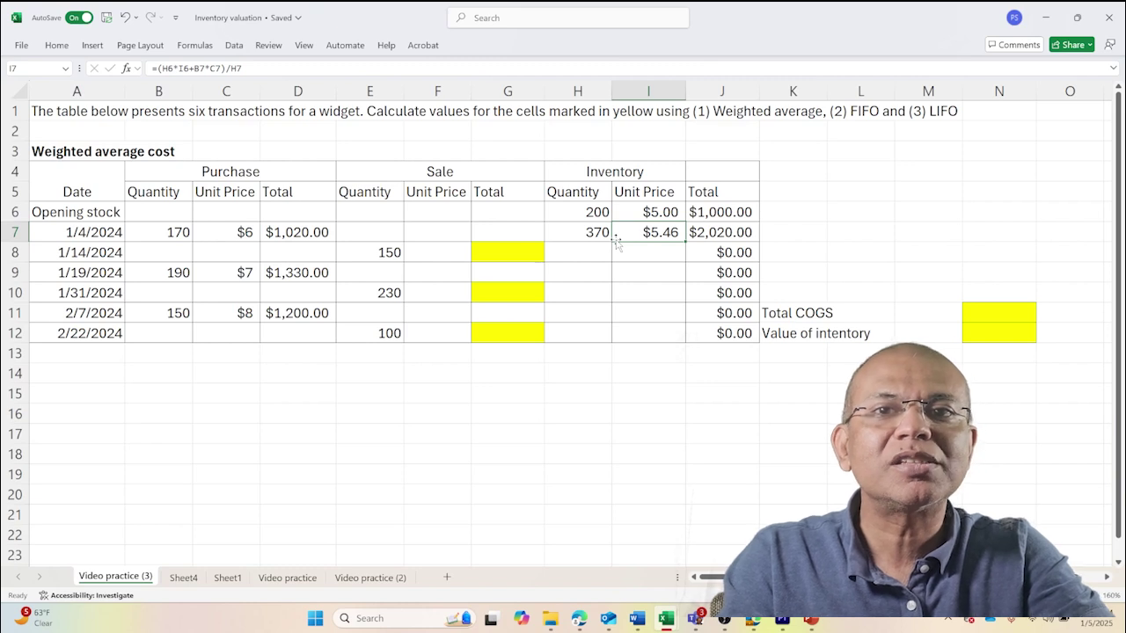
key("Down")
key("Left")
key("Left")
key("Left")
type("=")
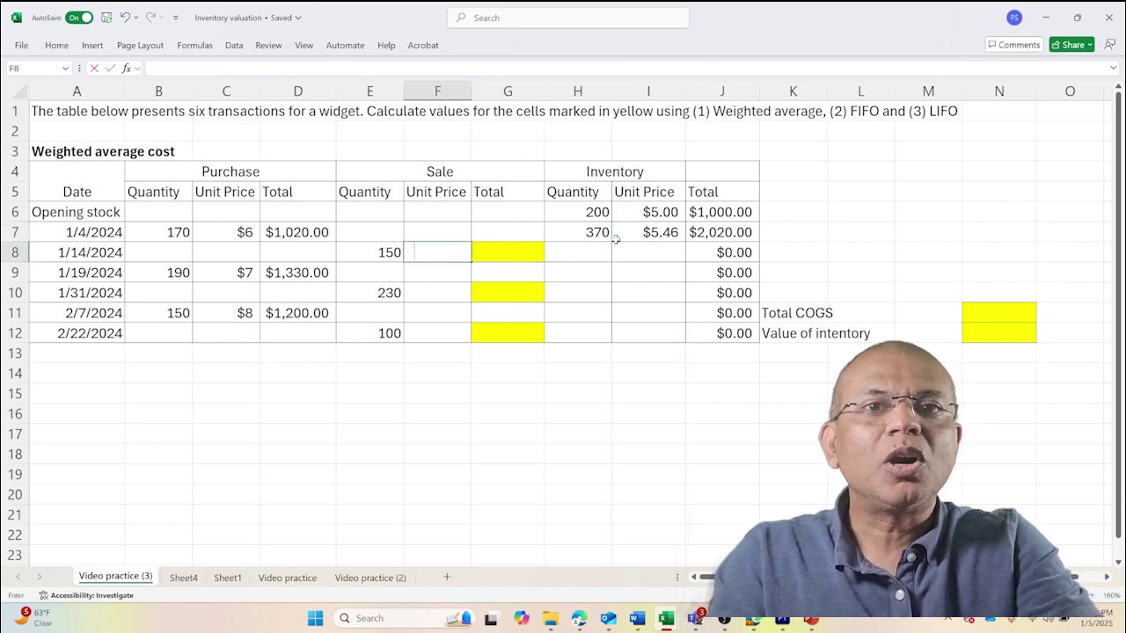
key("Up")
key("Right")
key("Right")
key("Right")
key("Tab")
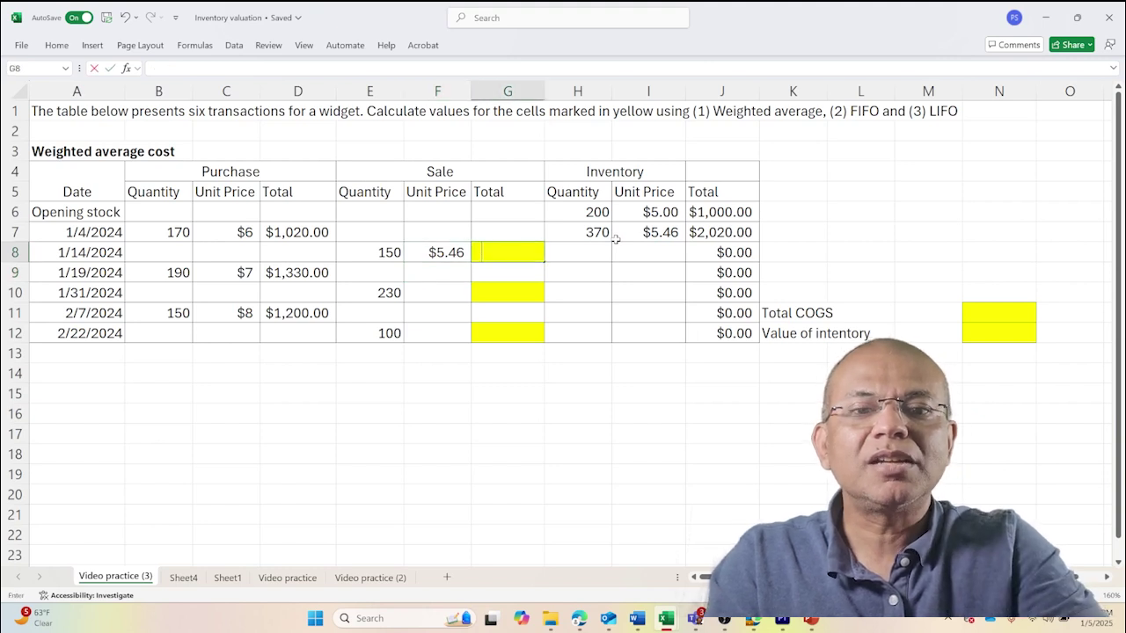
Step: Enter =E8*F8 in G8 for a sale total of $818.92
type("=")
key("Left")
key("Left")
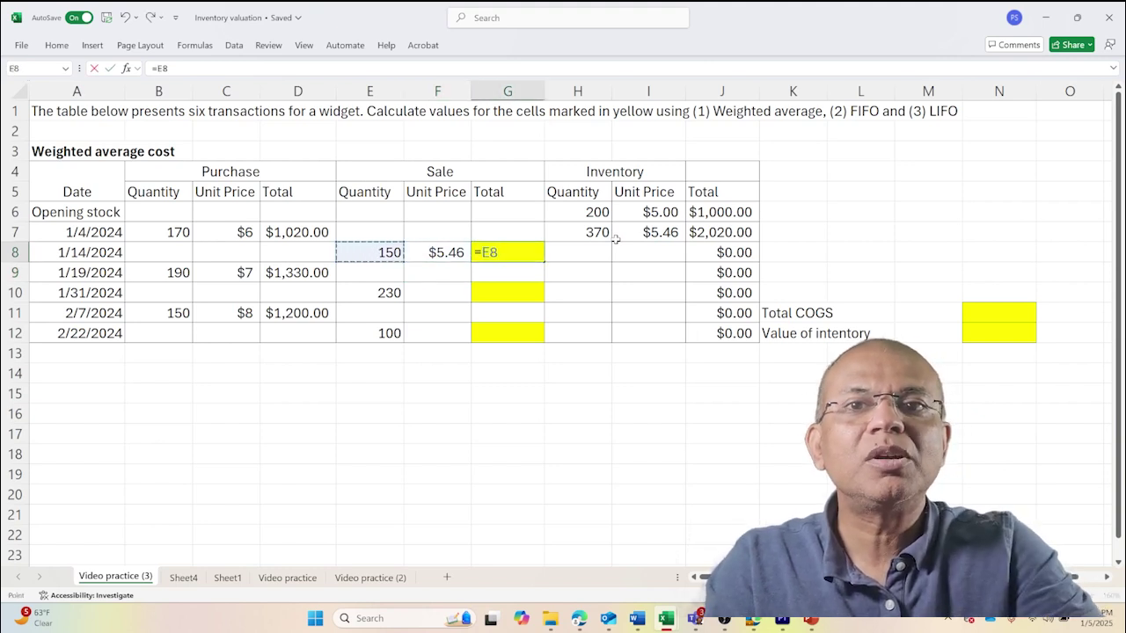
type("*")
key("Right")
key("Return")
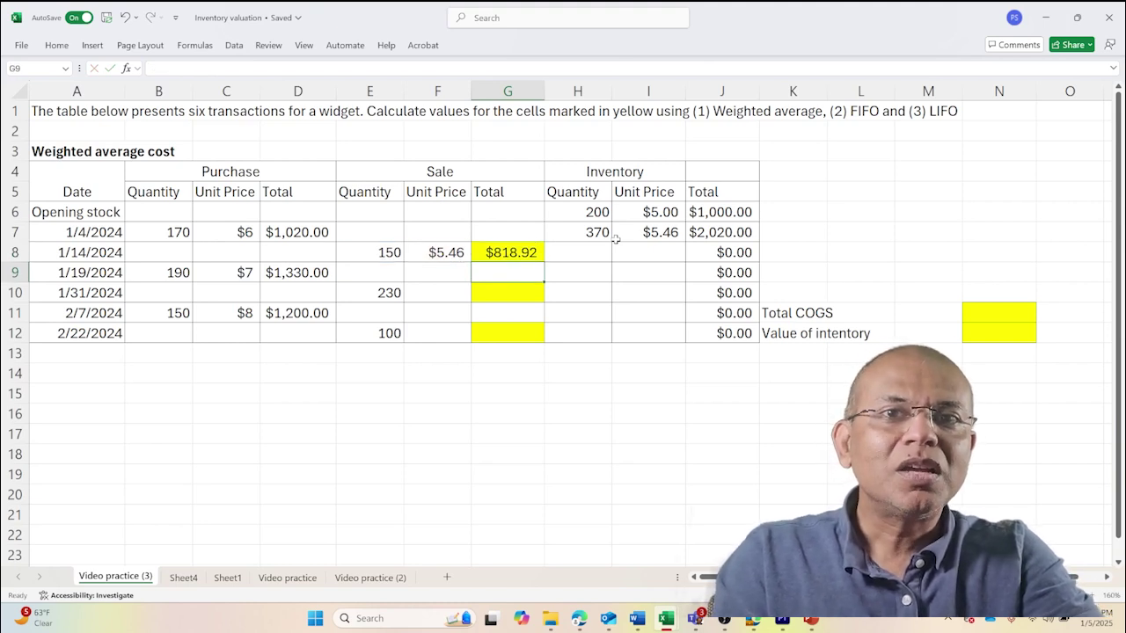
key("Up")
key("Right")
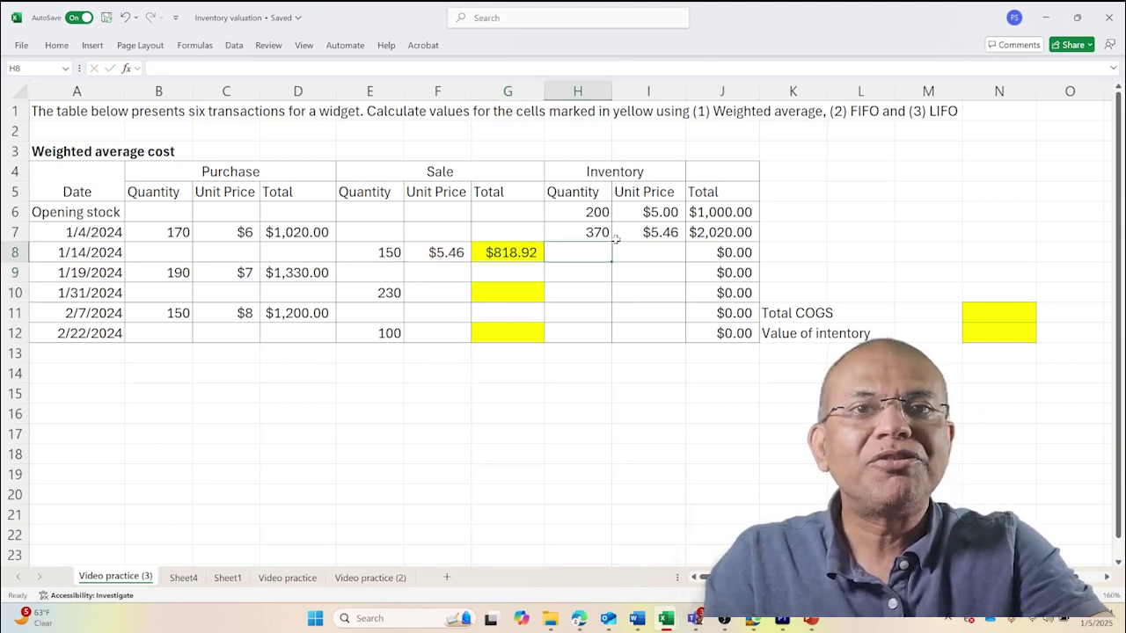
Step: Enter =H7-E8 in H8 and =I7 in I8, giving 220 units at $5.46
type("=")
key("Up")
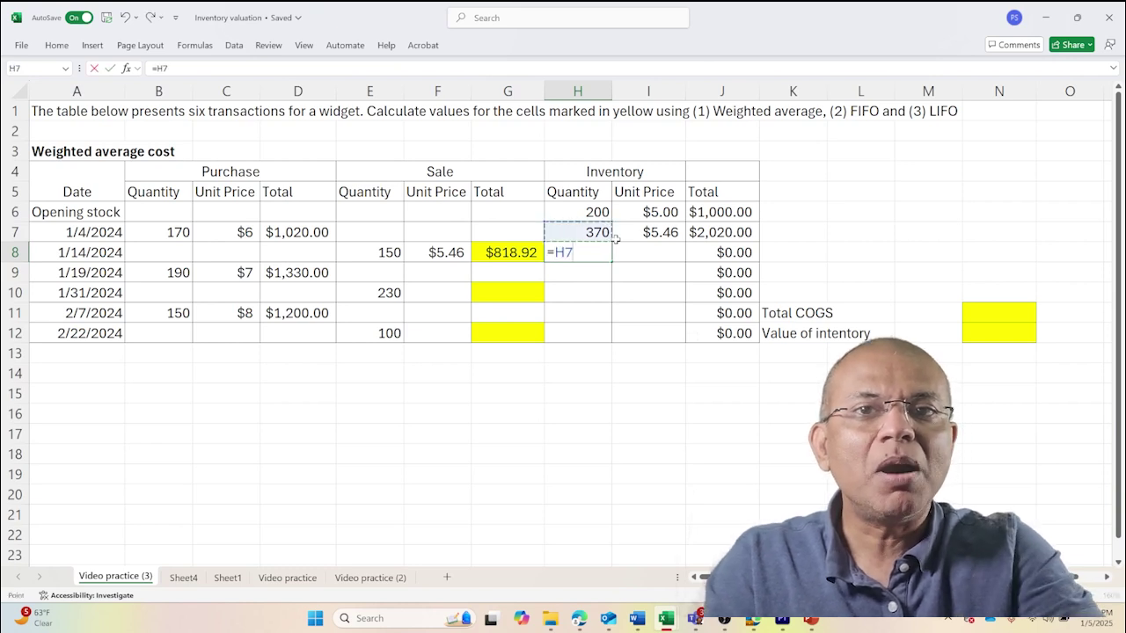
type("-")
key("Left")
key("Left")
key("Left")
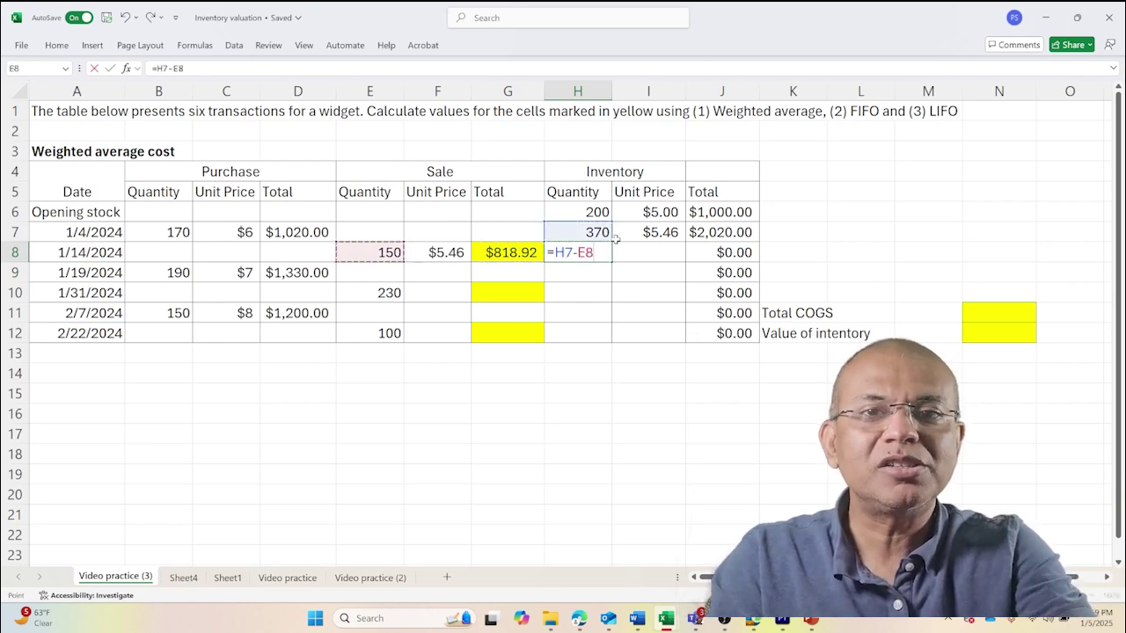
key("Return")
key("Up")
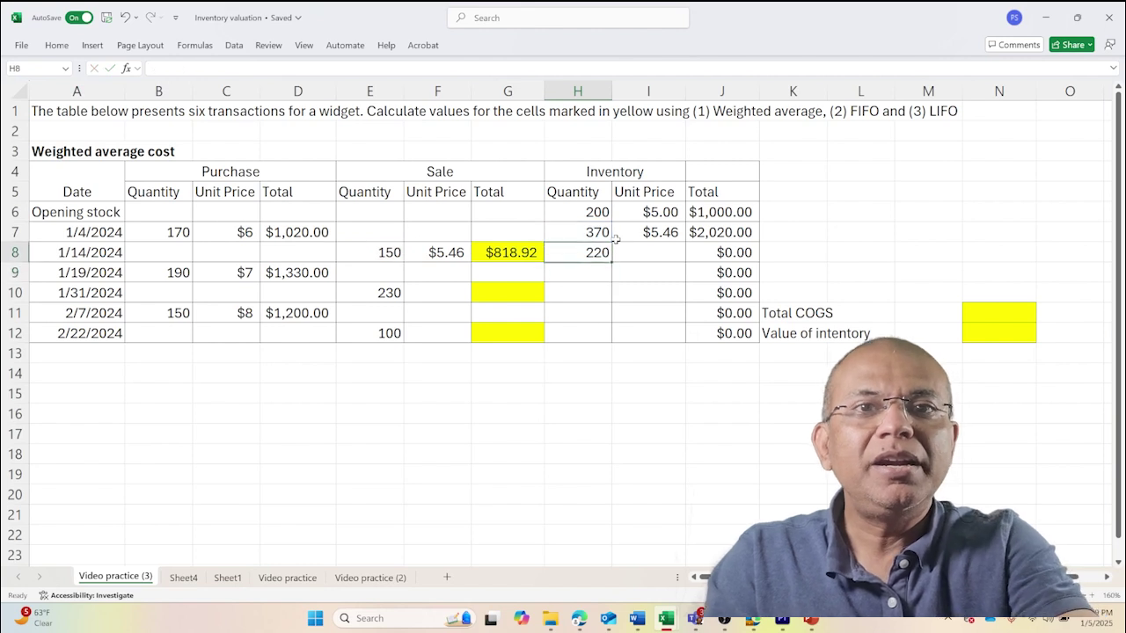
key("Right")
type("=")
key("Up")
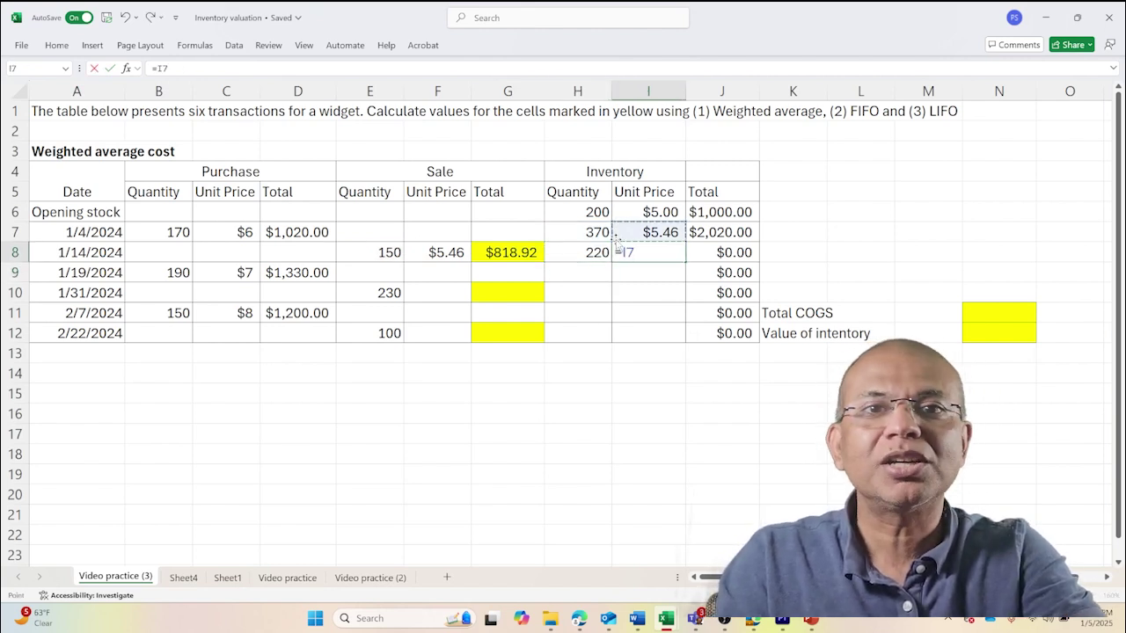
key("Return")
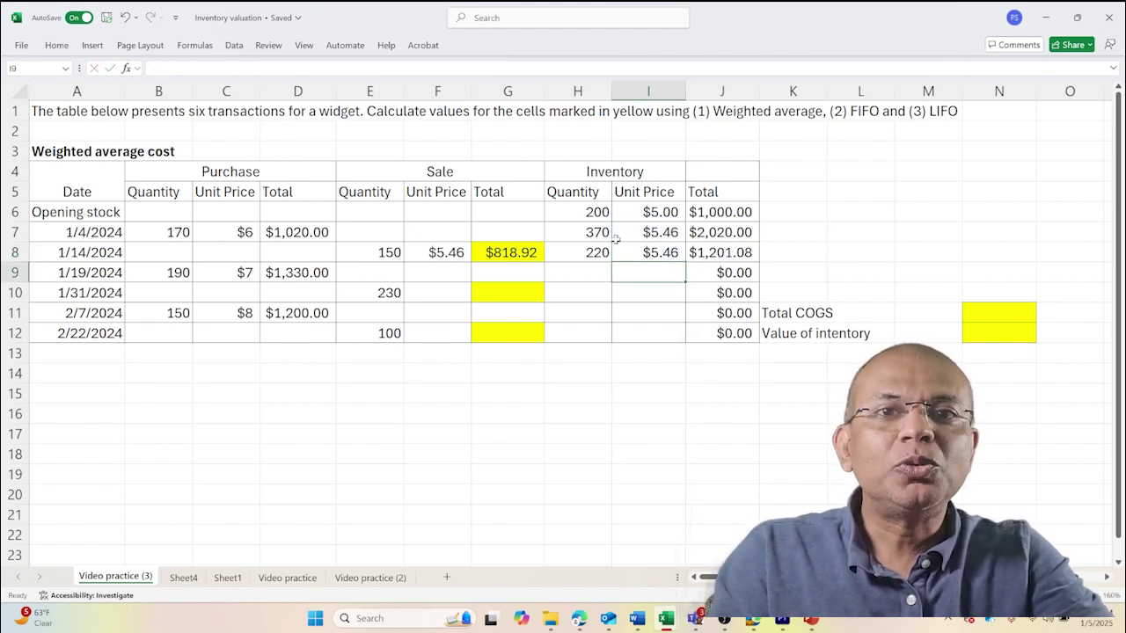
Step: Enter =H8+B9 in H9 for a 1/19/2024 inventory quantity of 410
key("Left")
type("=")
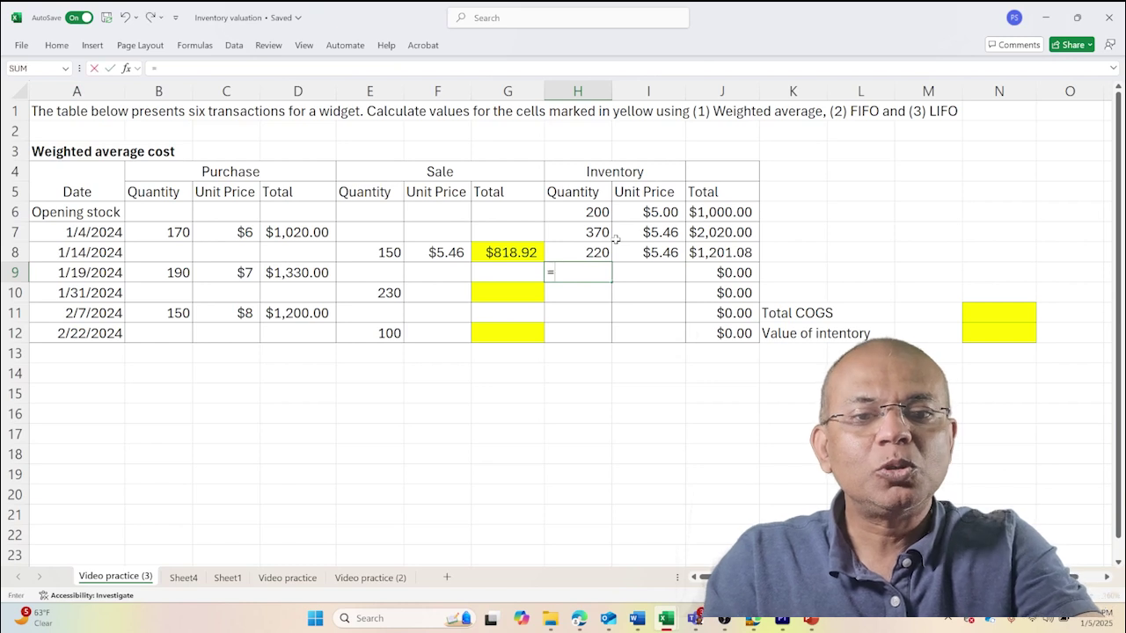
key("Up")
type("+")
key("Left")
key("Left")
key("Left")
key("Left")
key("Left")
key("Left")
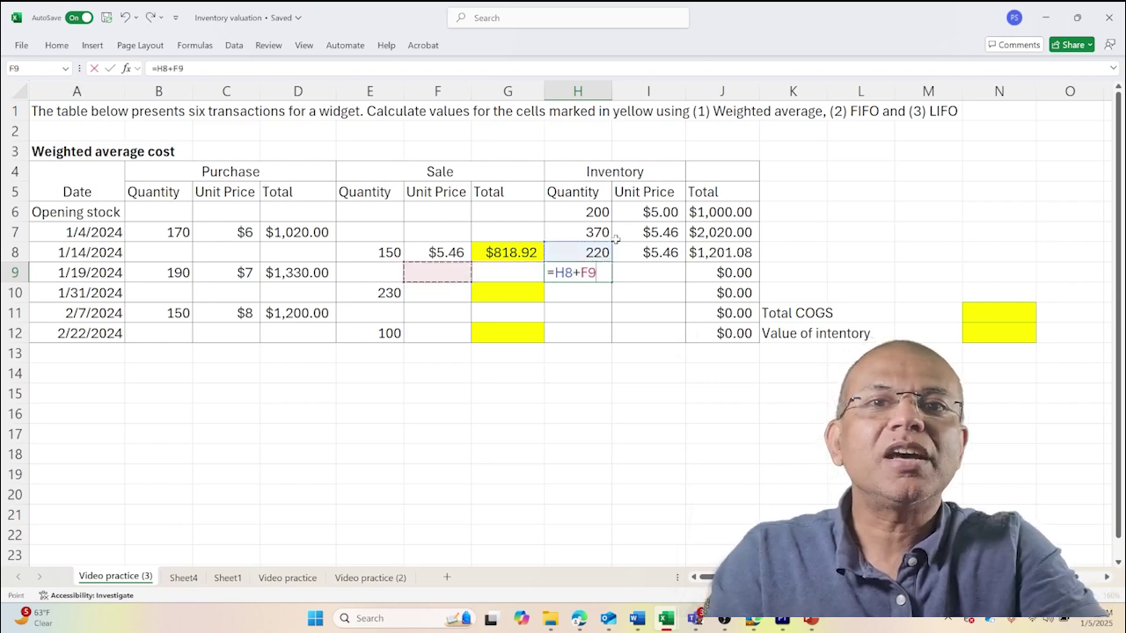
key("Return")
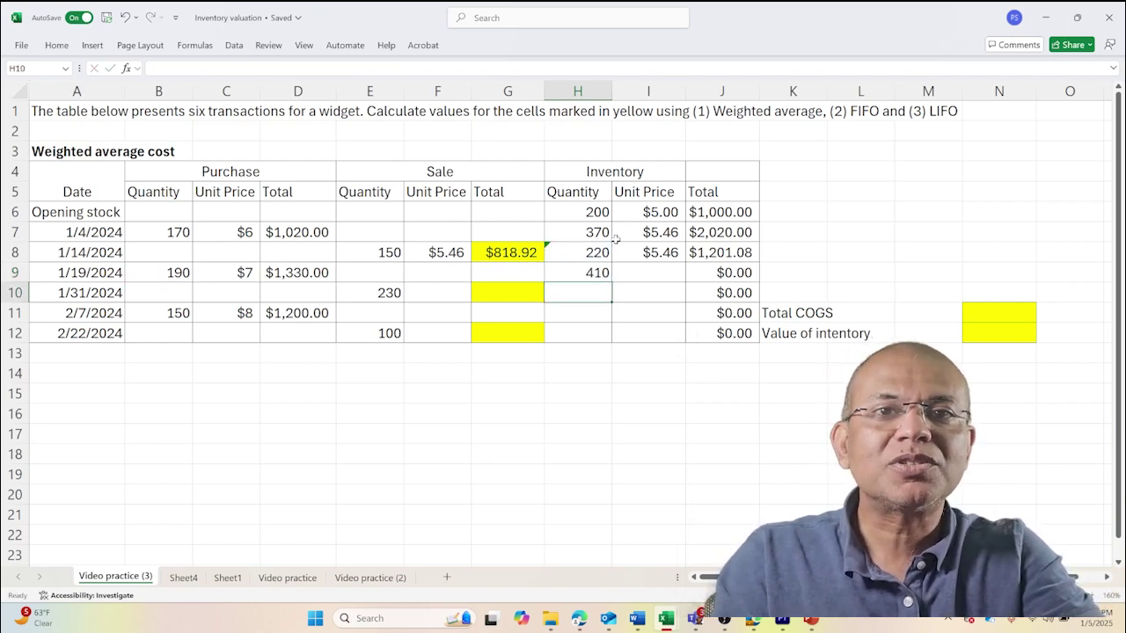
Step: Copy the weighted-average price formula from I7 into I9, giving $6.17
key("Up")
key("Right")
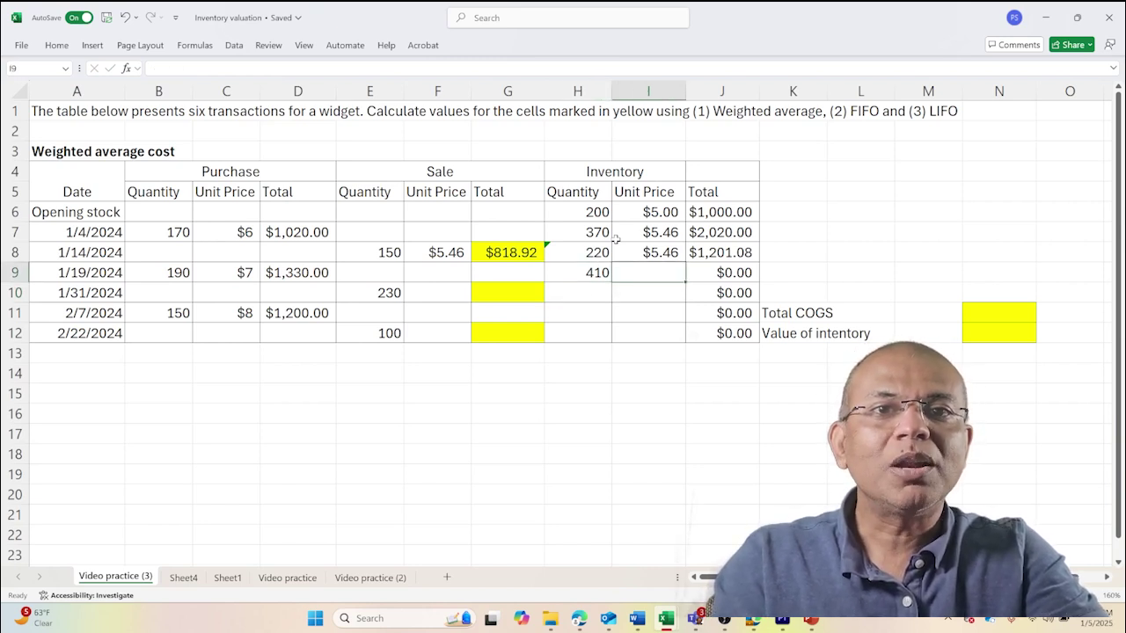
key("Up")
key("Up")
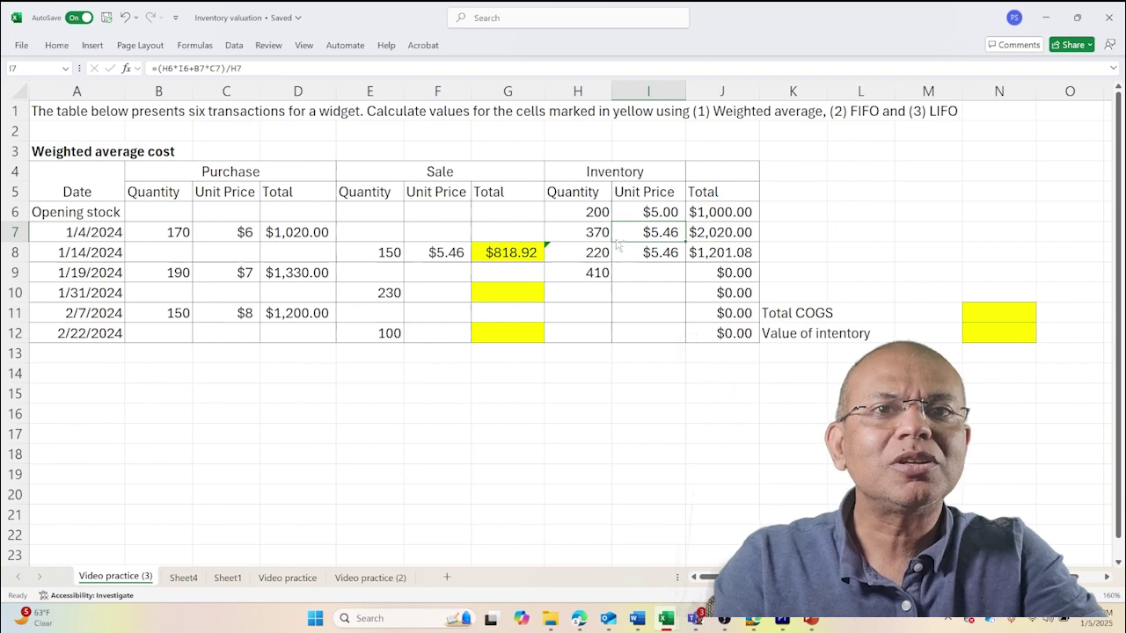
key("Down")
key("Up")
key("ctrl+c")
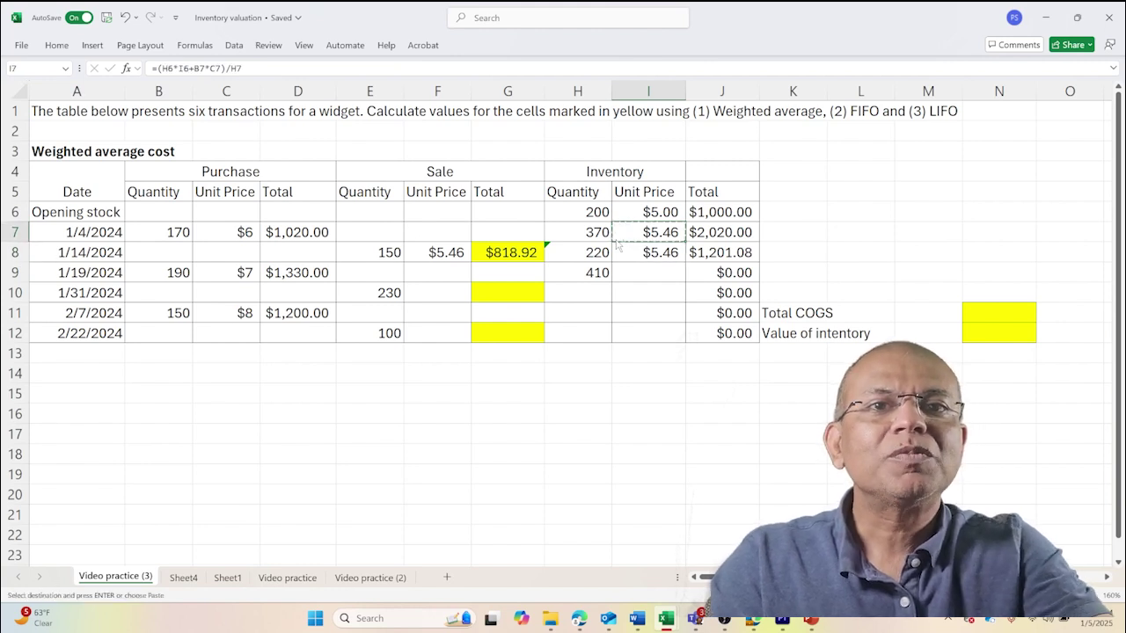
key("Down")
key("Down")
key("Return")
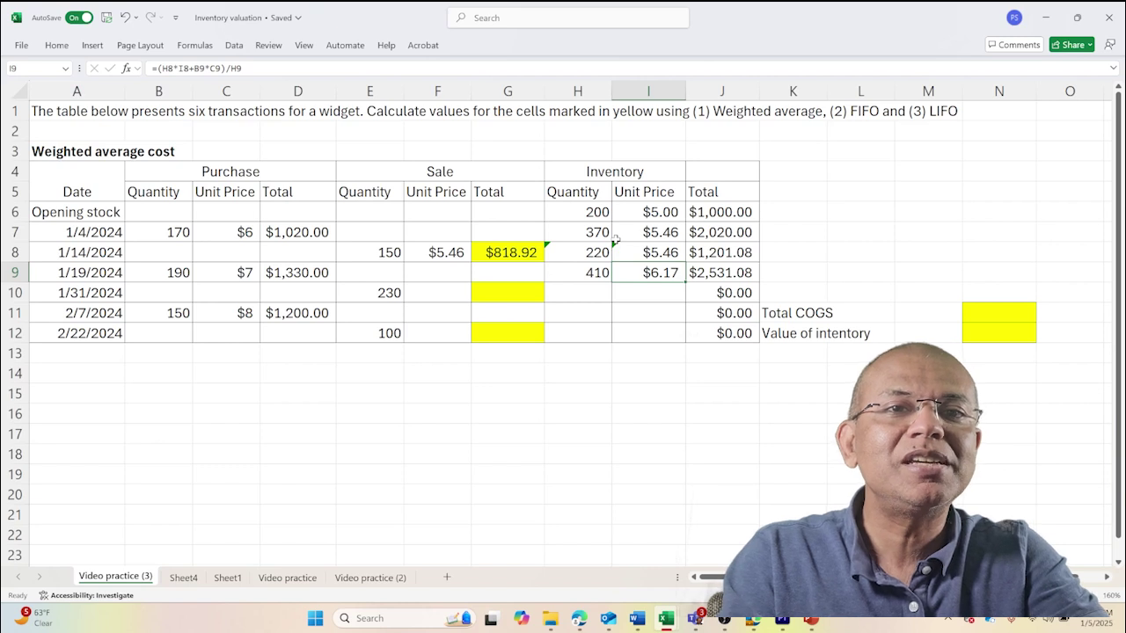
key("Right")
key("Left")
key("Left")
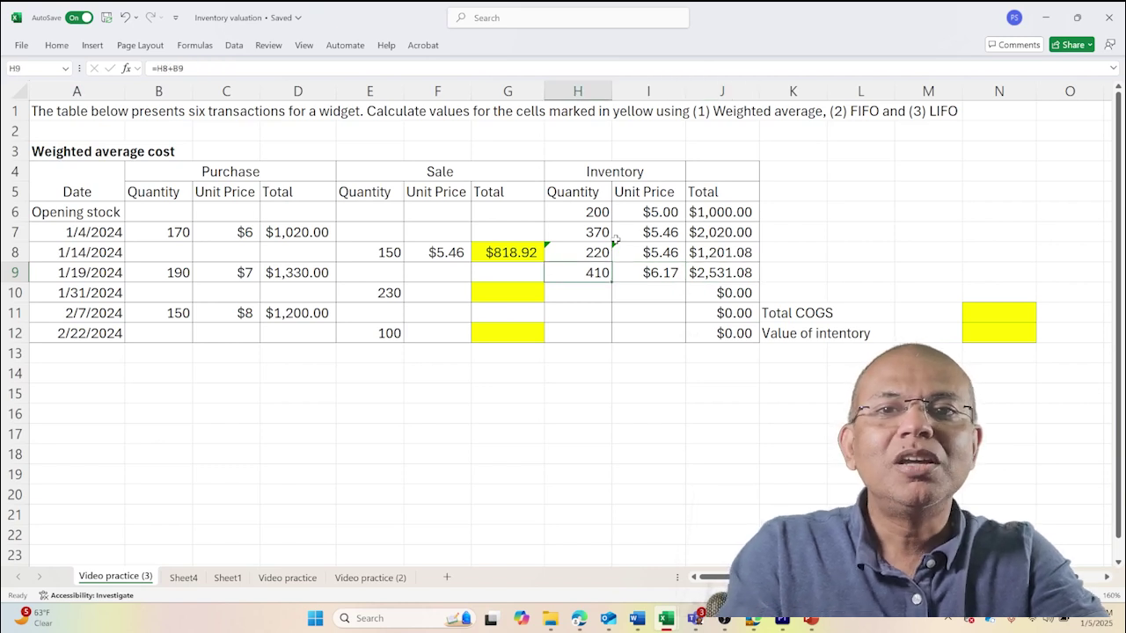
key("Down")
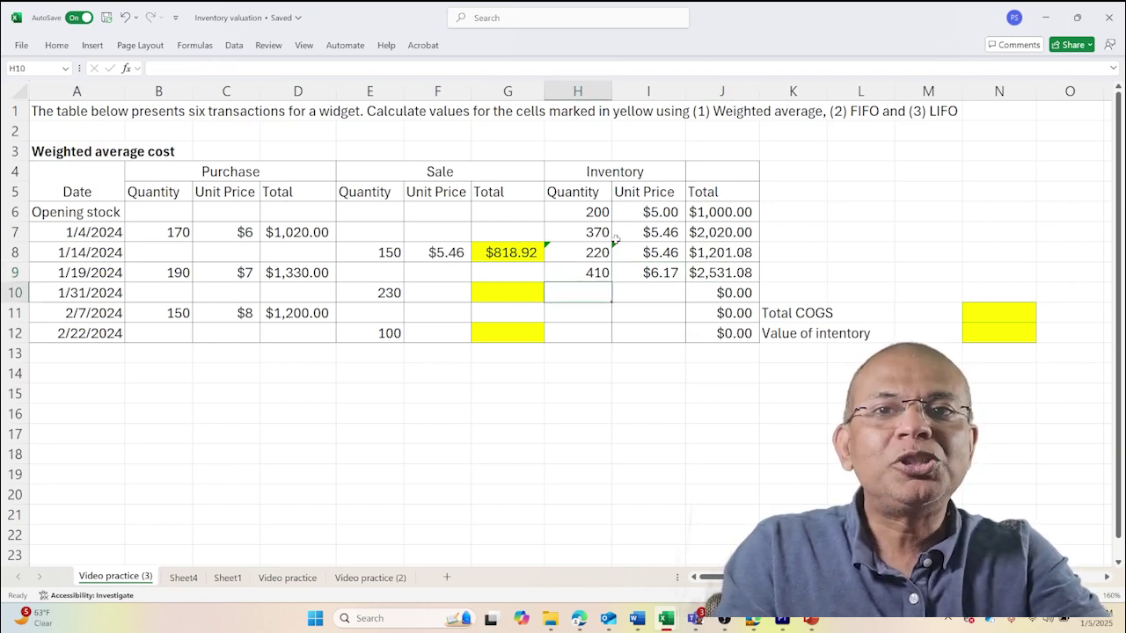
Step: Set the 1/31 sale unit price in F10 to =I9, giving $6.17
key("Left")
key("Left")
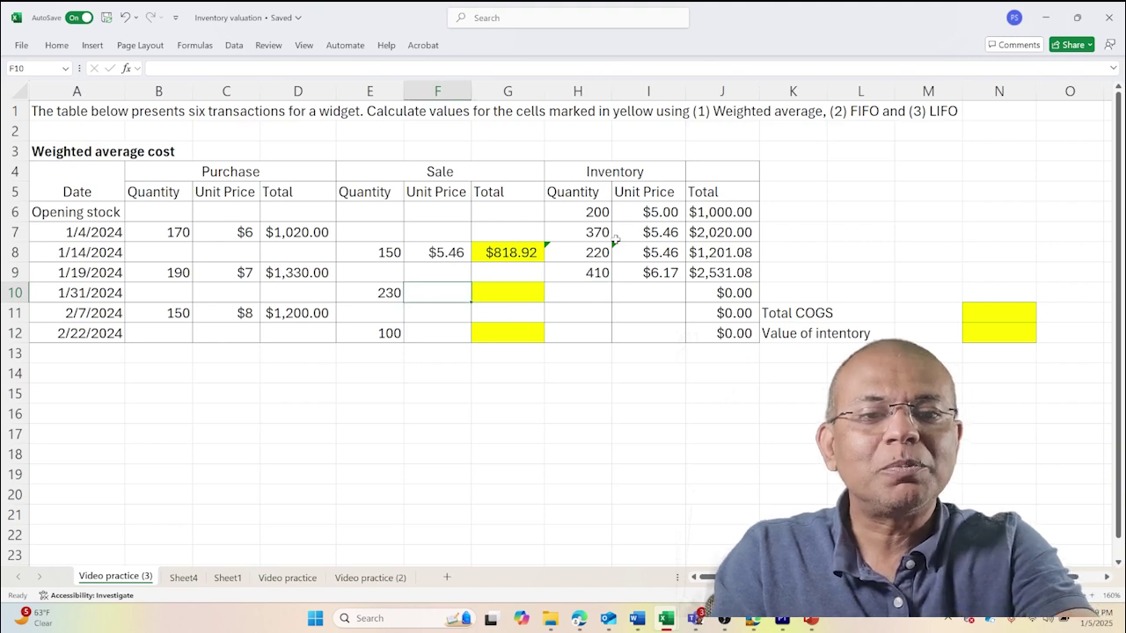
type("=")
key("Up")
key("Right")
key("Right")
key("Right")
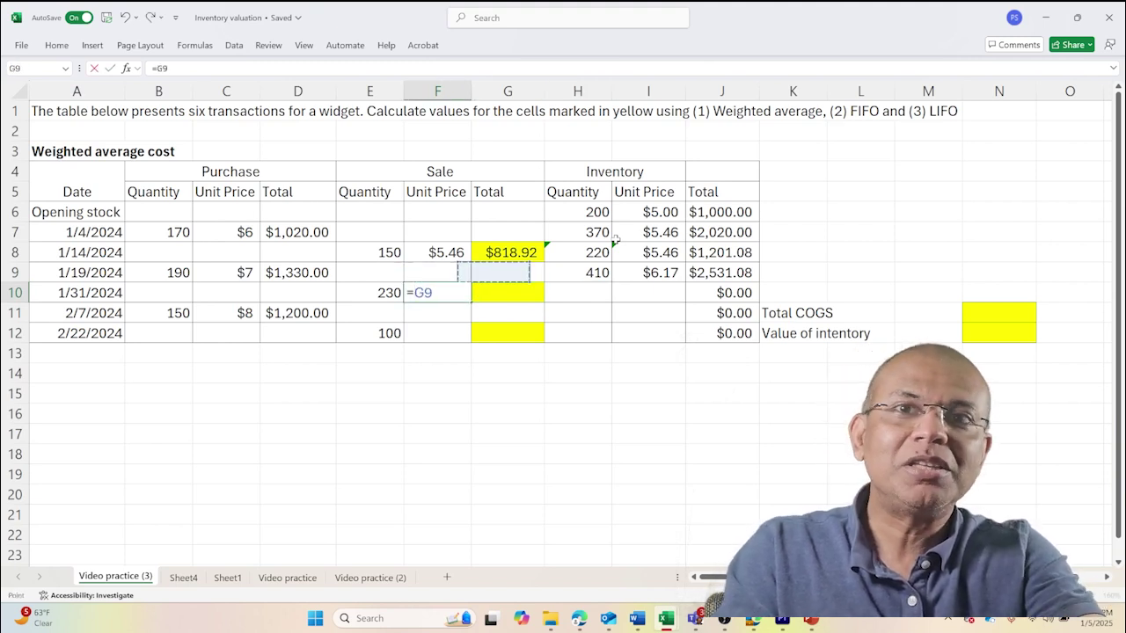
key("Return")
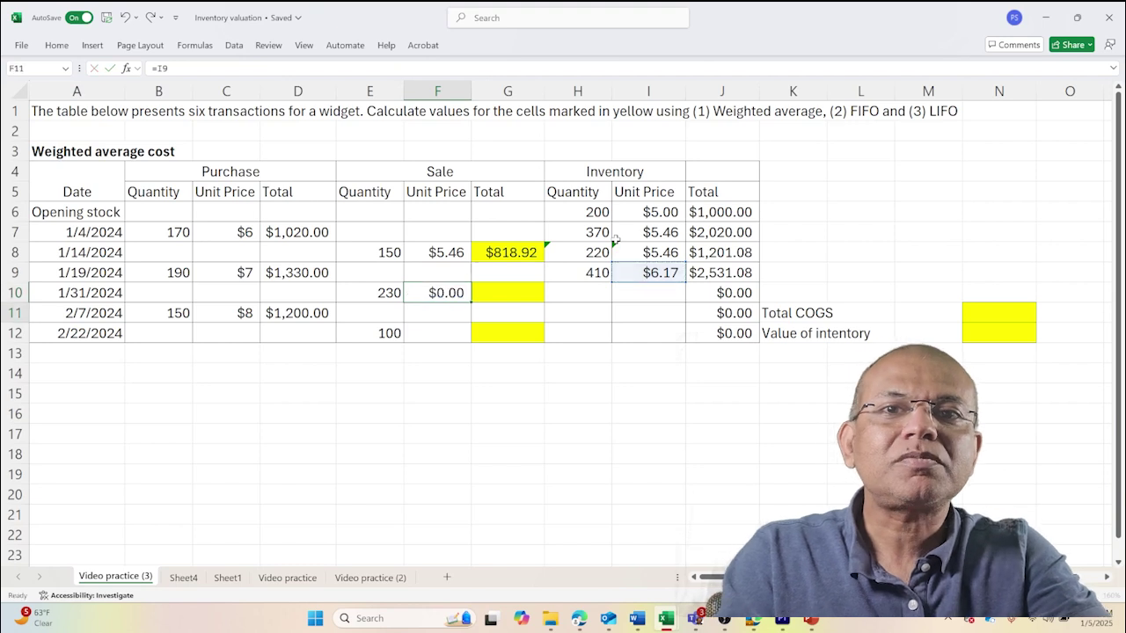
Step: Enter =E10*F10 in G10 for a sale total of $1,419.87
key("Up")
key("Right")
type("=")
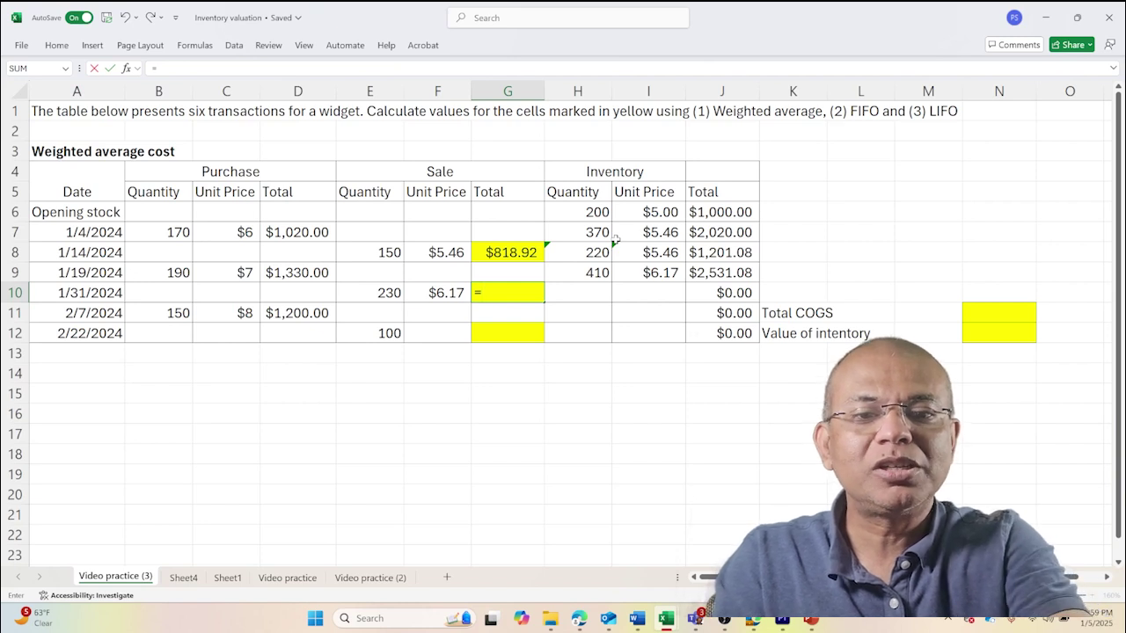
key("Left")
key("Left")
type("*")
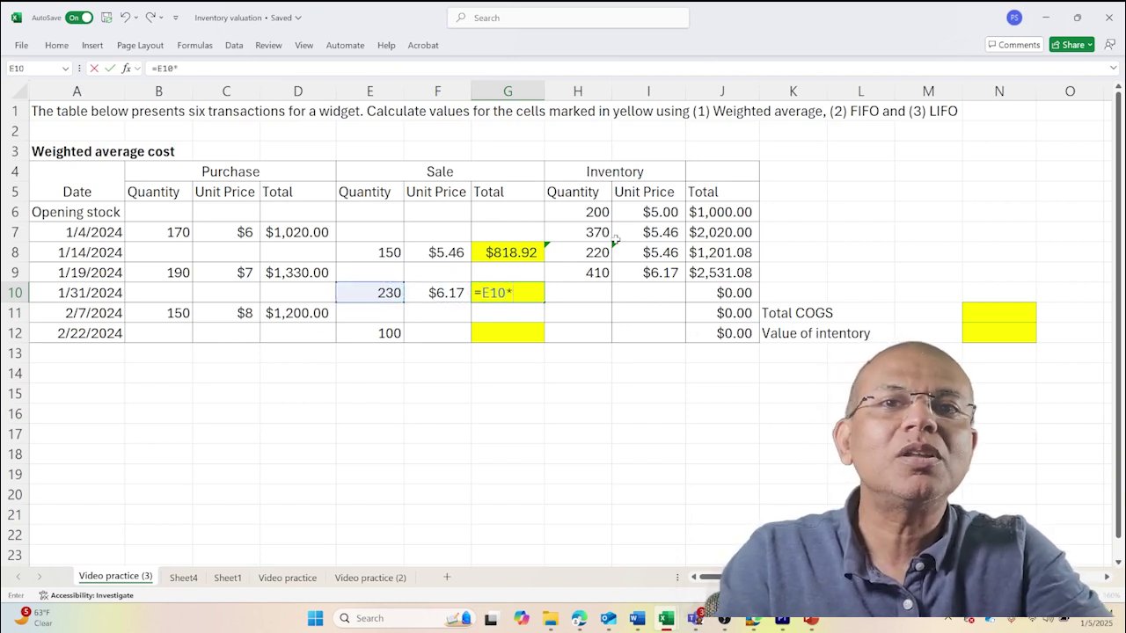
key("Left")
key("Return")
Step: Enter =H9-E10 in H10, leaving 180 units in inventory
key("Up")
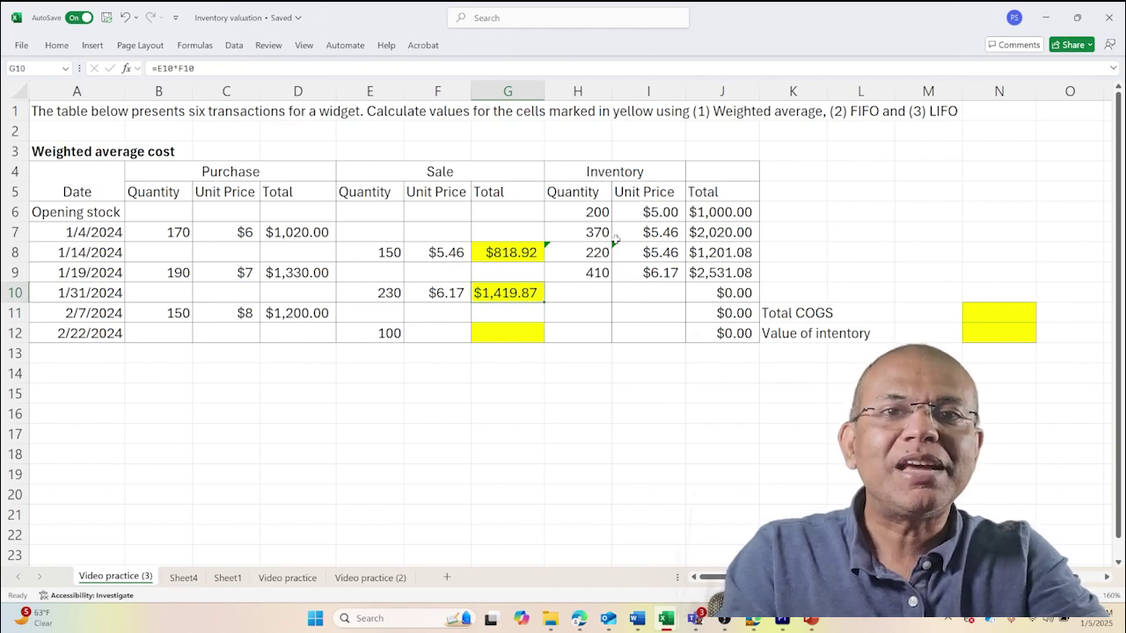
key("Right")
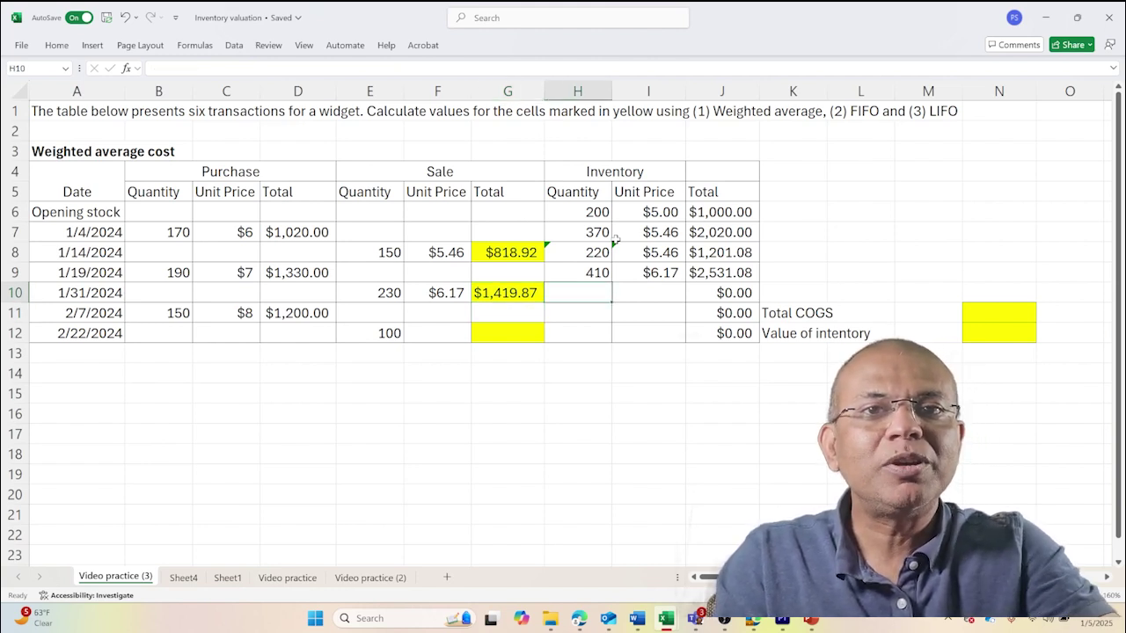
type("=")
key("Up")
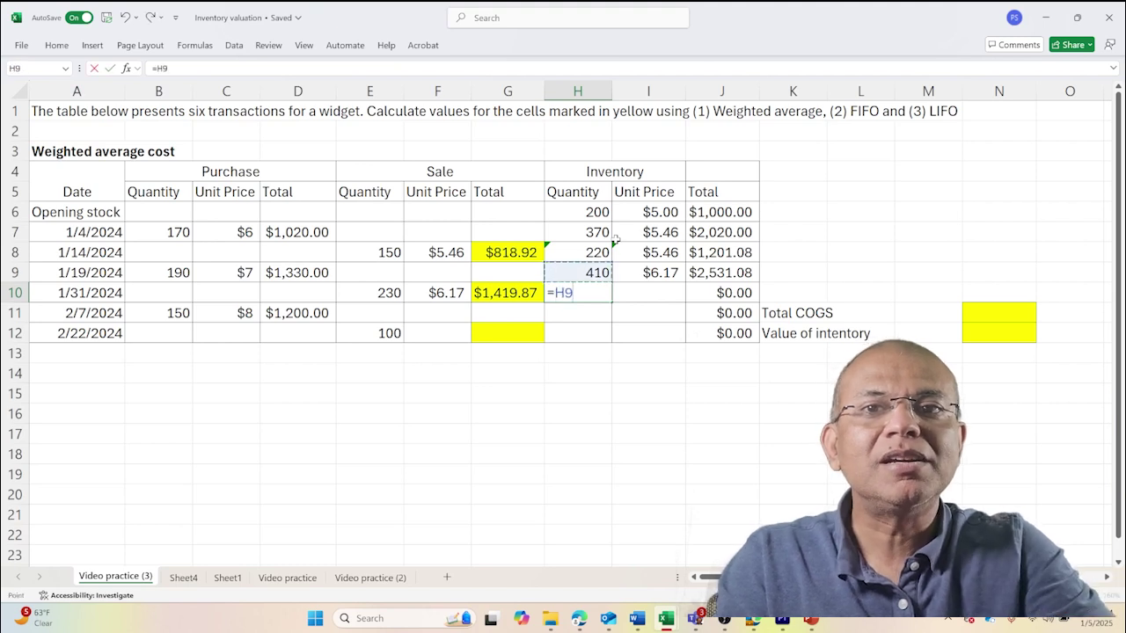
type("-")
key("Left")
key("Left")
key("Left")
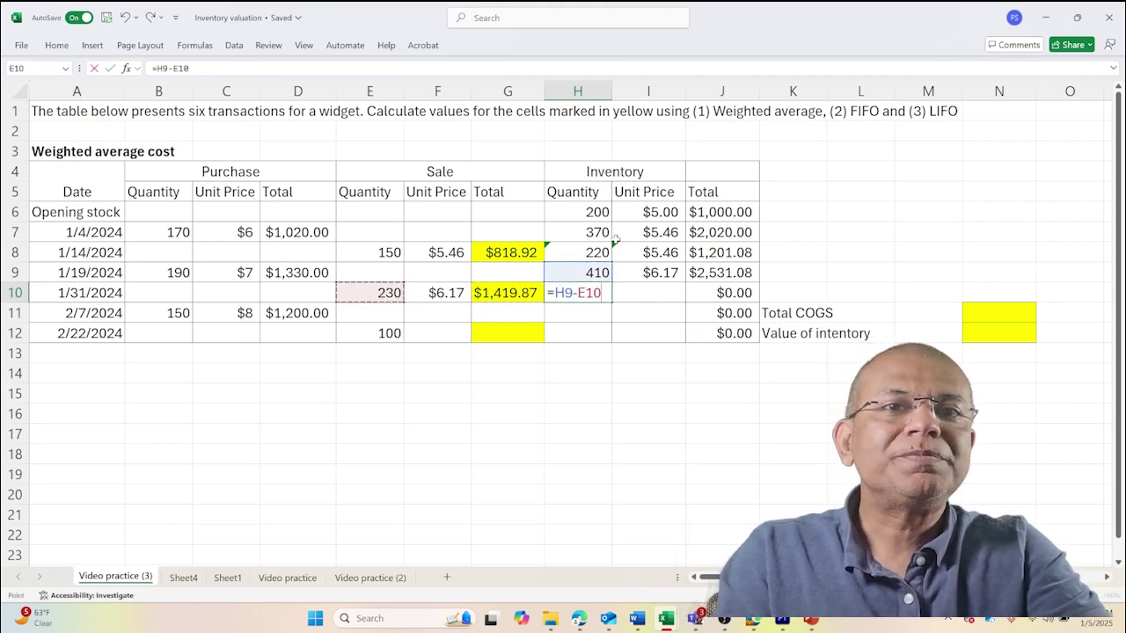
key("Return")
Step: Enter =I9 in I10 for a $6.17 unit price and $1,111.21 total
key("Up")
key("Right")
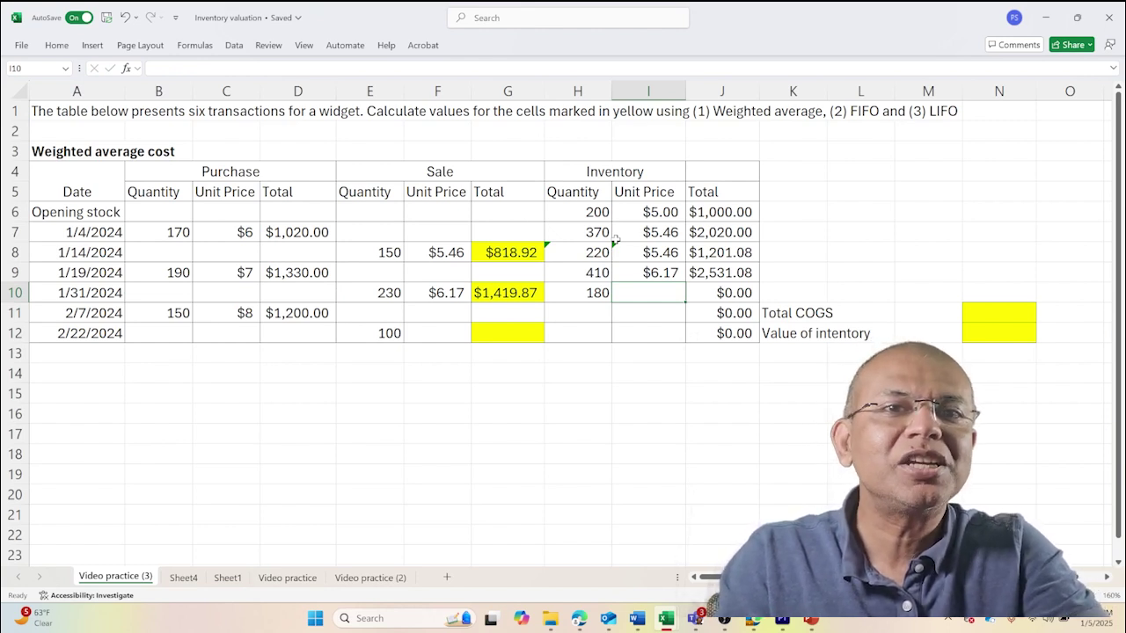
type("=")
key("Up")
key("Return")
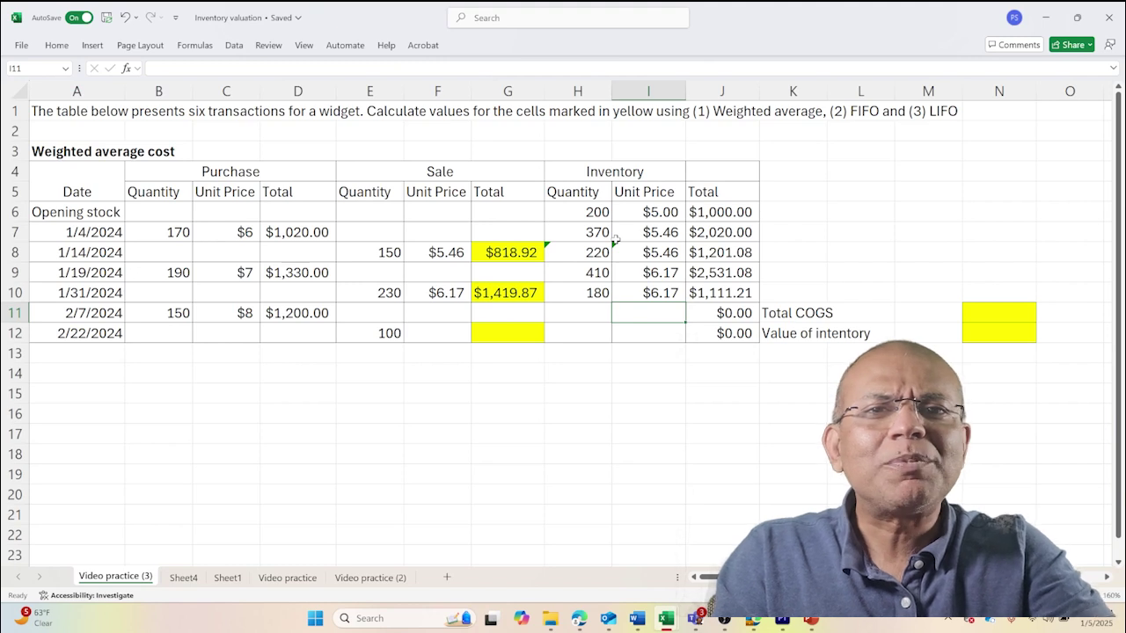
key("Left")
key("Up")
key("Up")
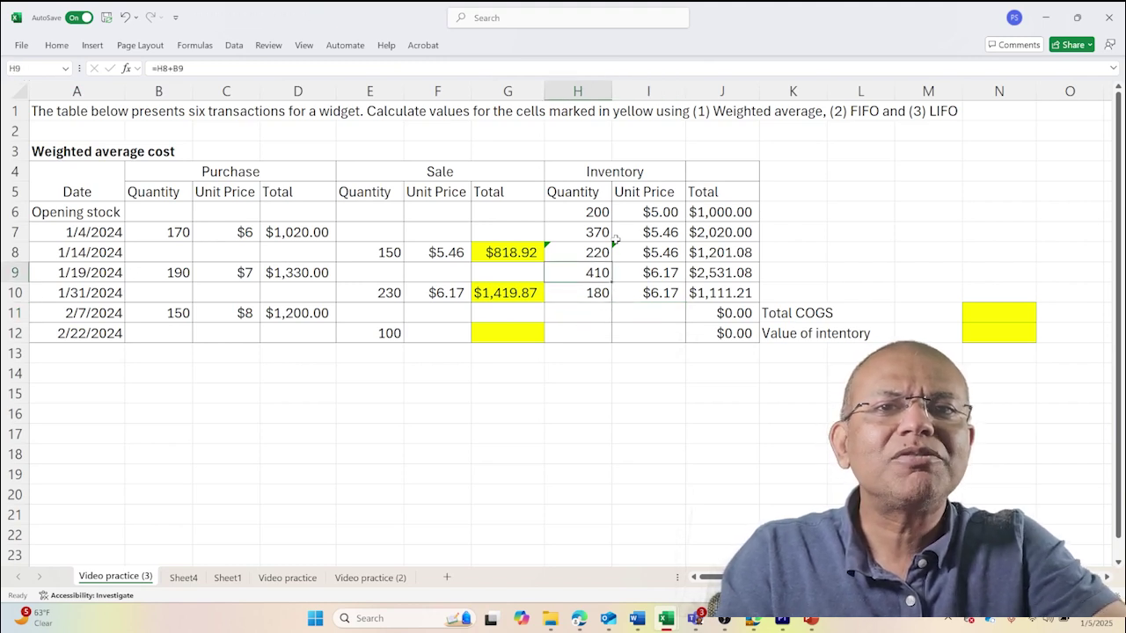
Step: Copy the H9:I10 inventory formulas into H11:I12, giving 330 and 230 units at $7.00
key("shift+Down")
key("shift+Right")
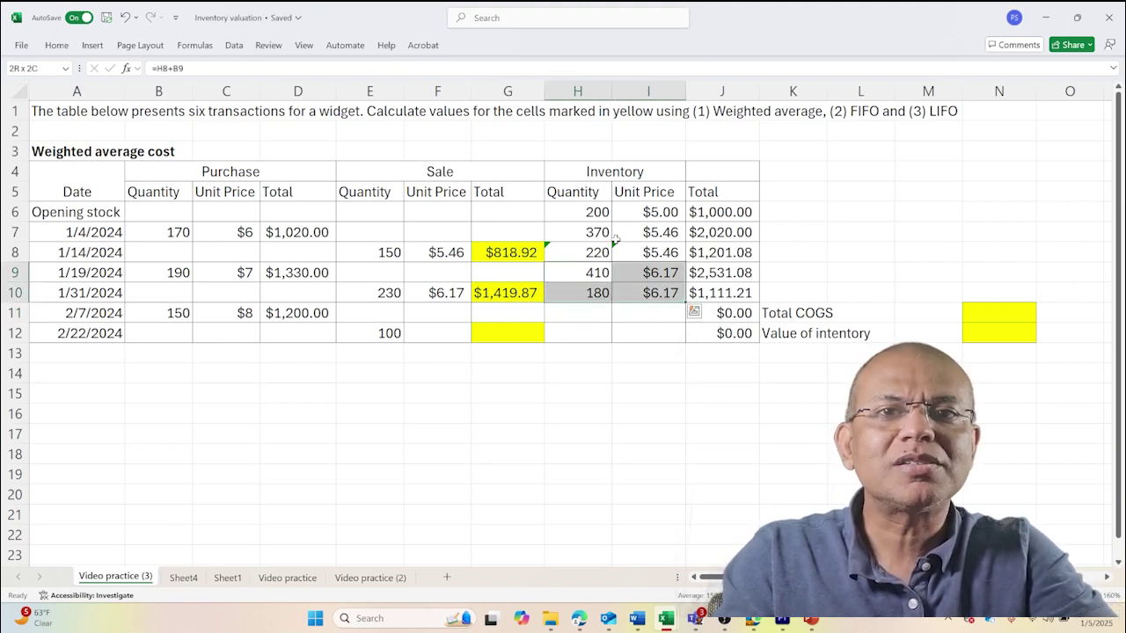
key("ctrl+c")
key("Down")
key("Down")
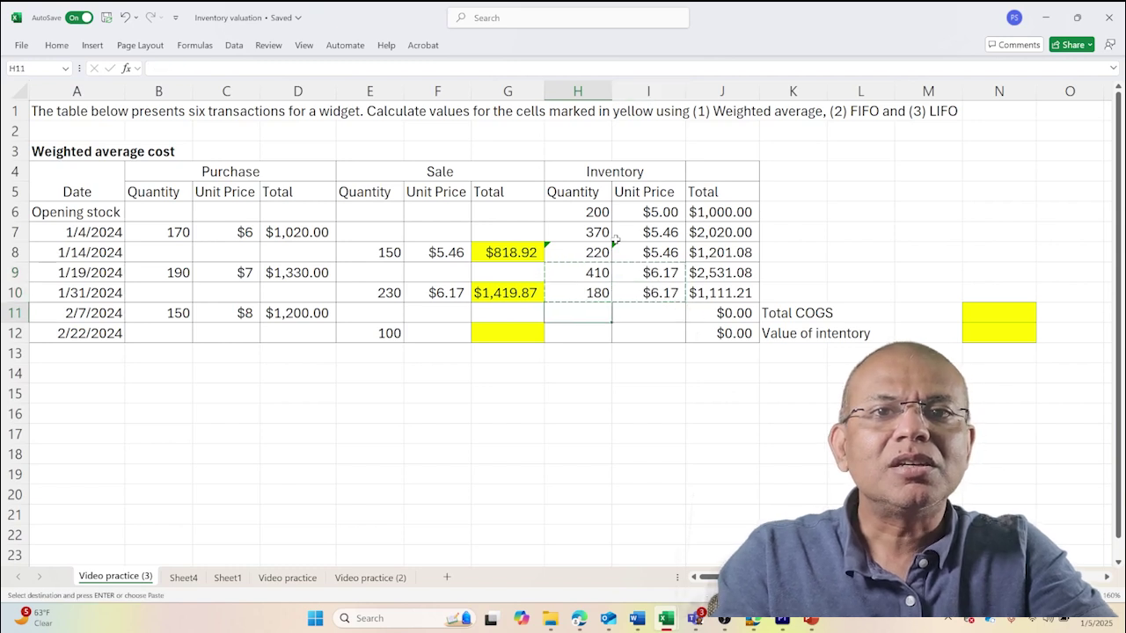
key("ctrl+v")
Step: Copy the F10 sale unit price formula into F12 for a $7.00 price
key("Down")
key("Left")
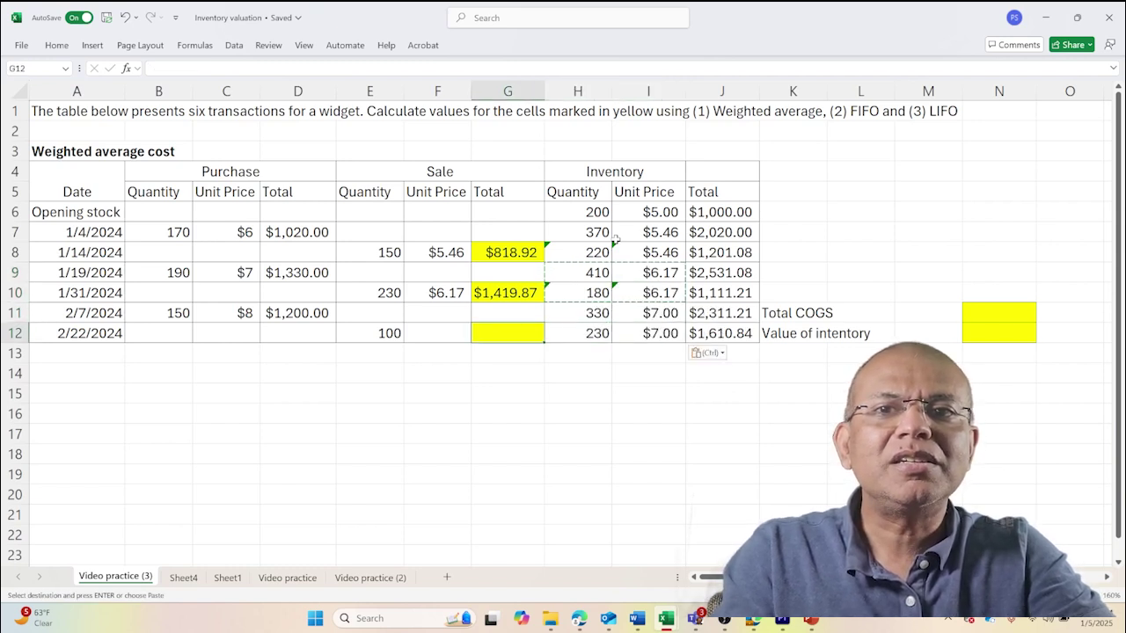
key("Left")
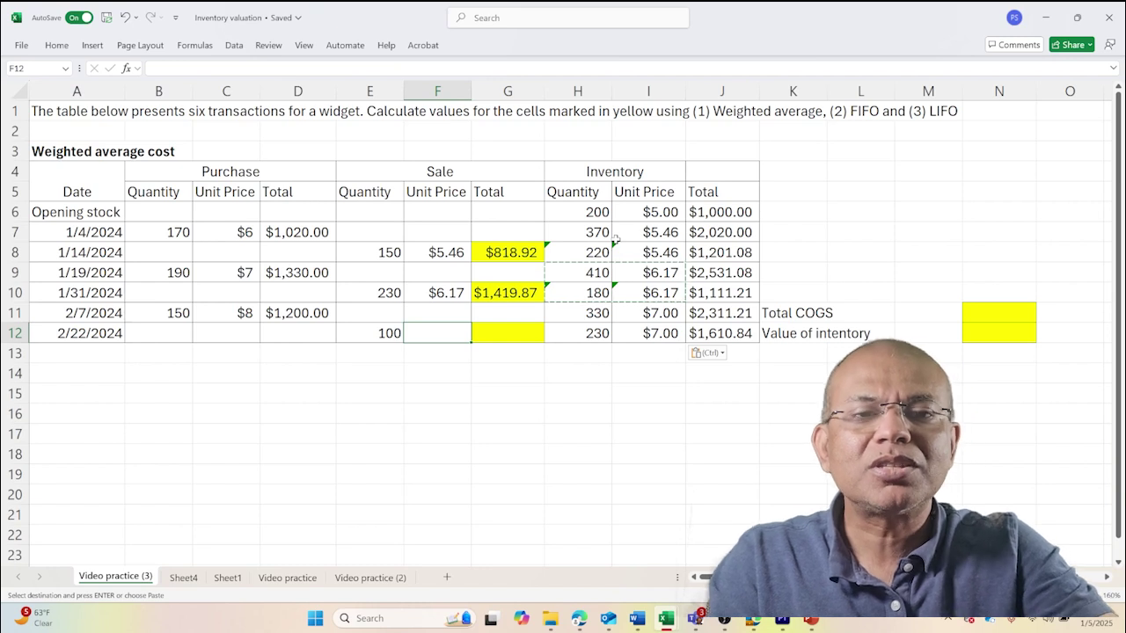
type("=")
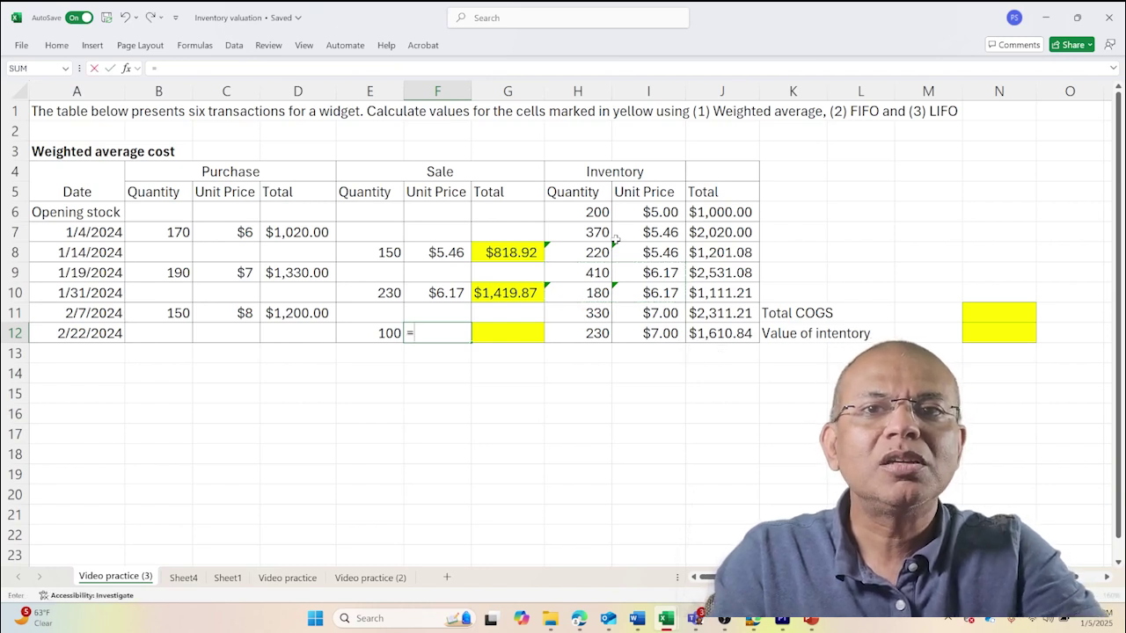
key("Up")
key("Up")
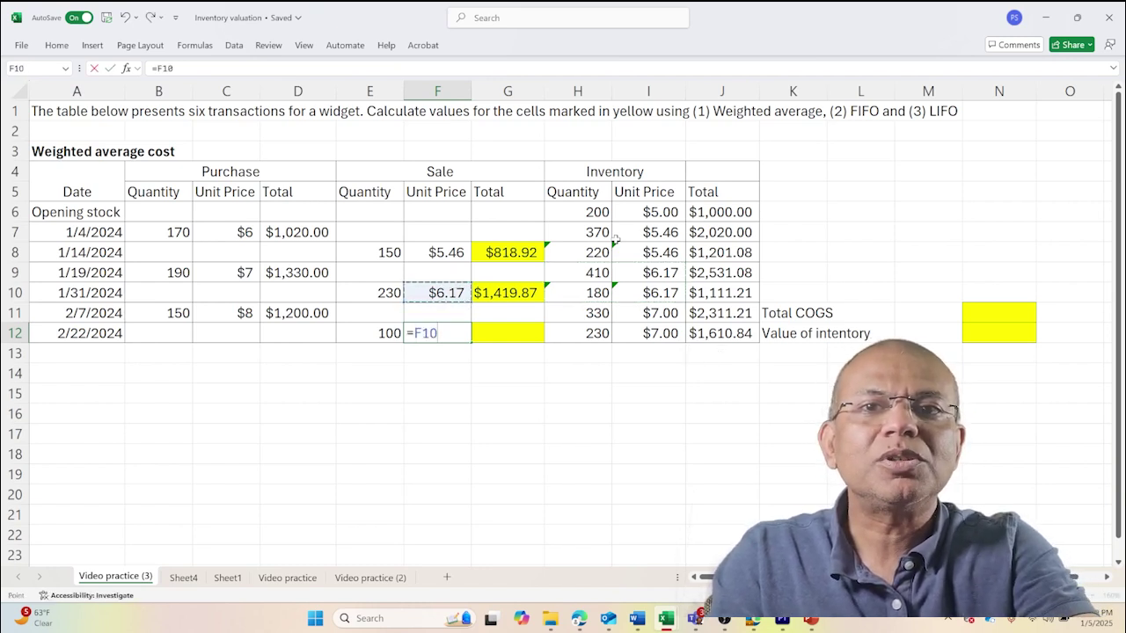
key("BackSpace")
key("BackSpace")
key("Escape")
key("Up")
key("Up")
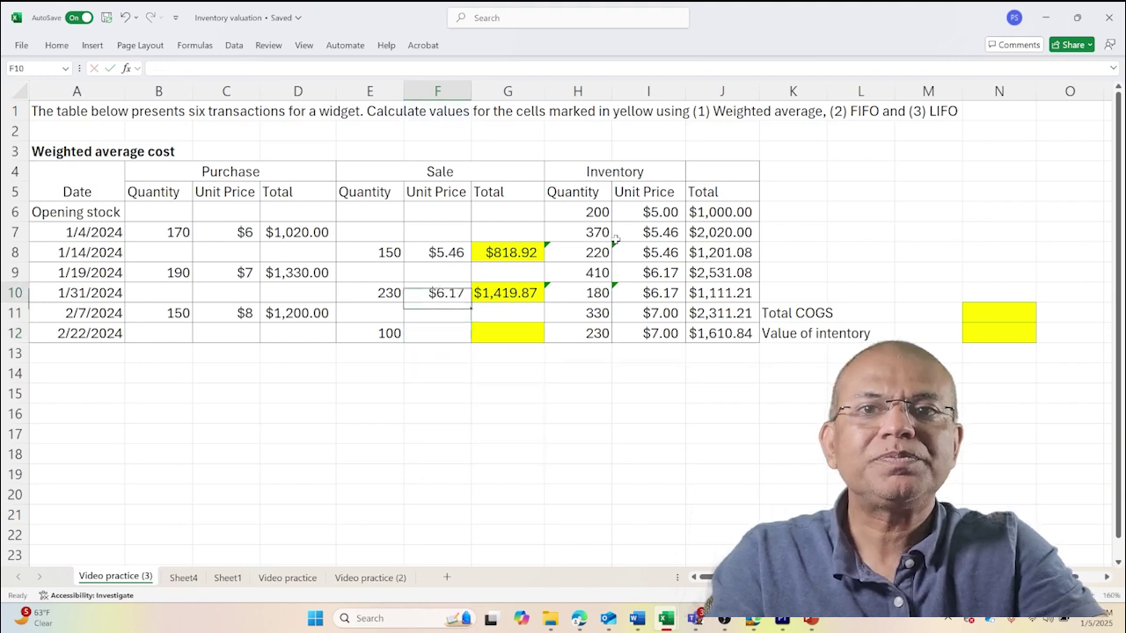
key("ctrl+c")
key("Down")
key("Down")
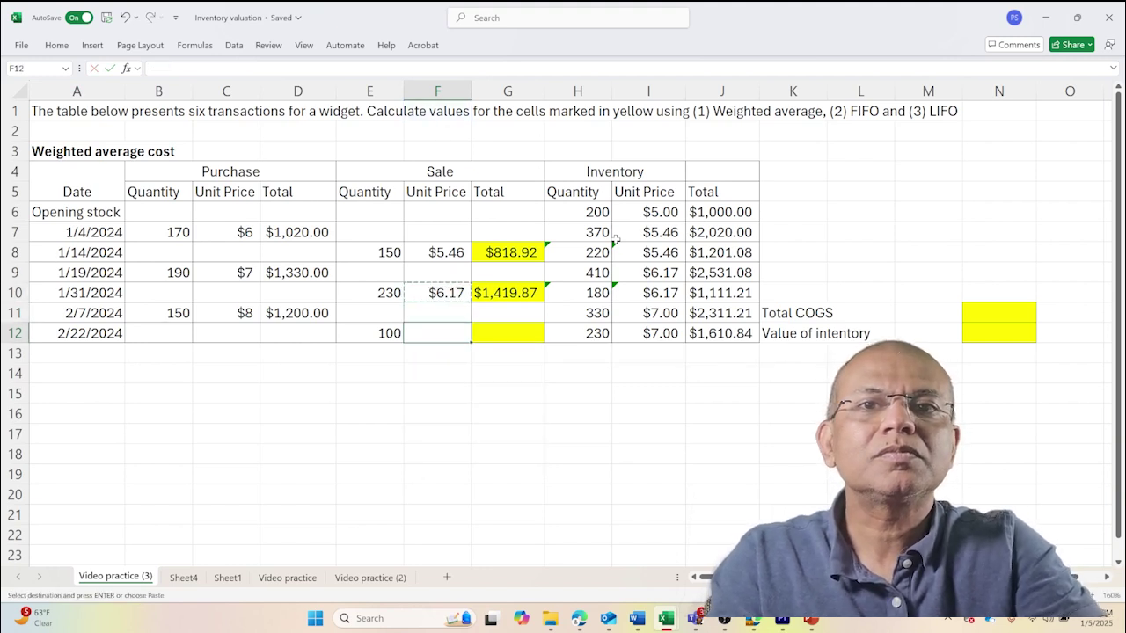
key("Return")
key("Up")
Step: Copy the G10 sale total formula into G12 for a $700.37 total
key("Right")
key("Up")
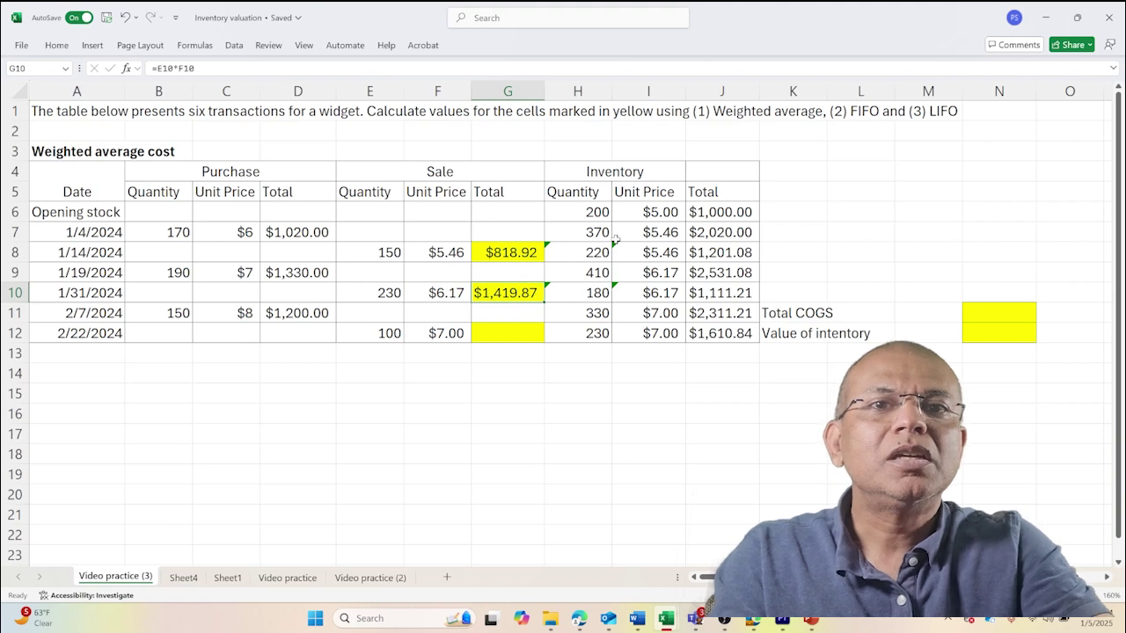
key("ctrl+c")
key("Down")
key("Down")
key("Return")
key("Down")
key("Down")
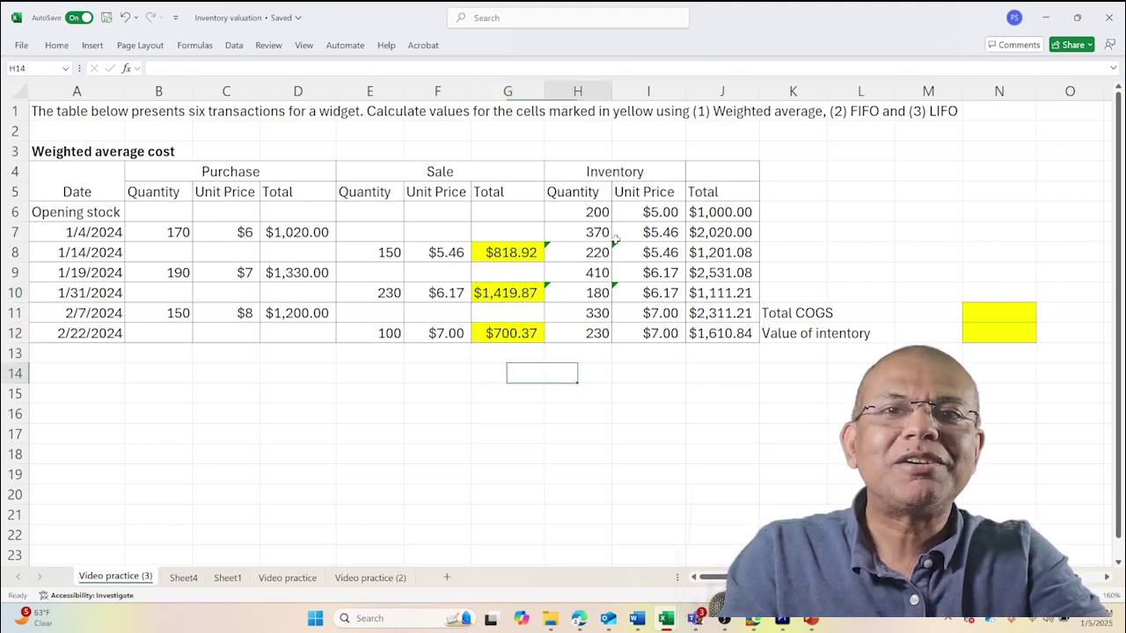
key("Right")
key("Right")
key("Right")
key("Right")
key("Right")
key("Right")
key("Right")
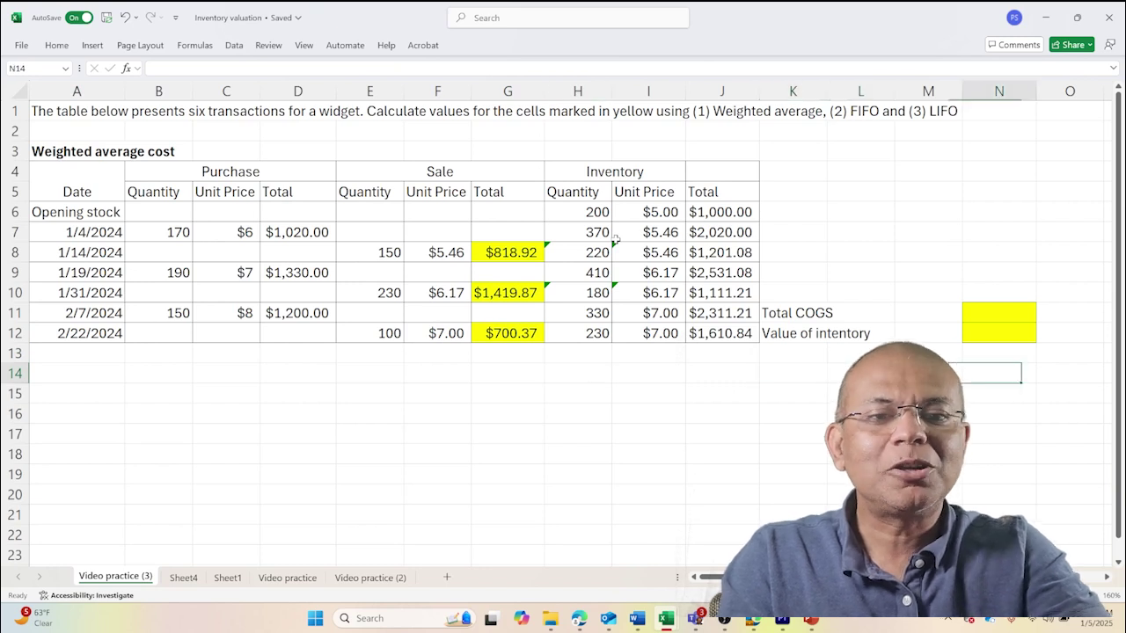
Step: Enter =SUM(G8:G12) in Total COGS cell N11, totalling the sale totals to $2,939.16
key("Up")
key("Up")
key("Up")
type("=")
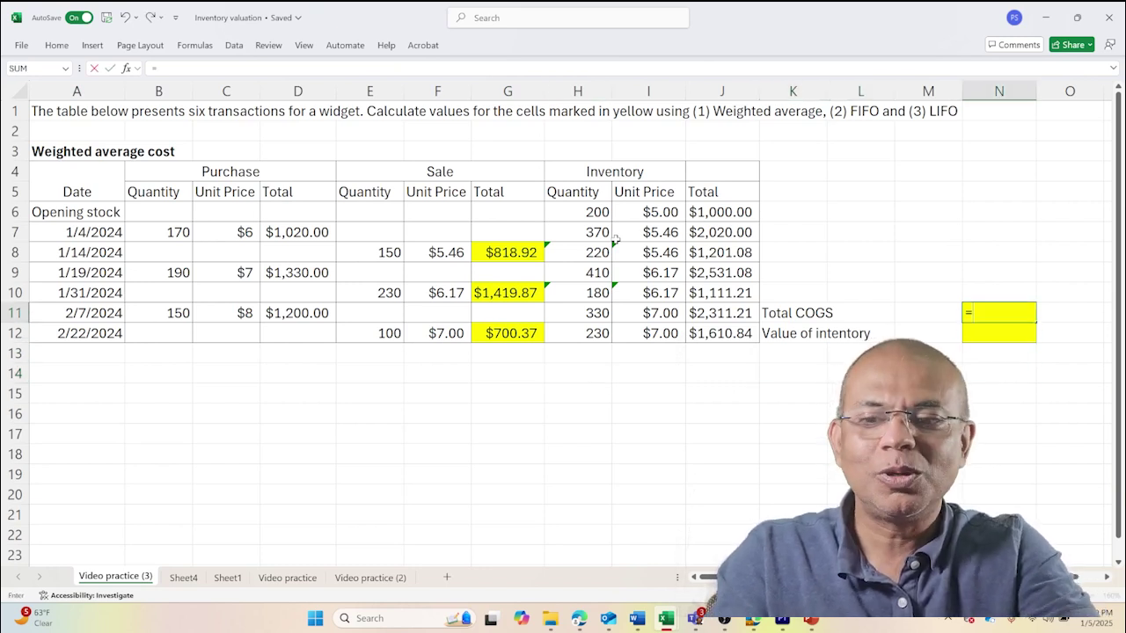
type("sum(")
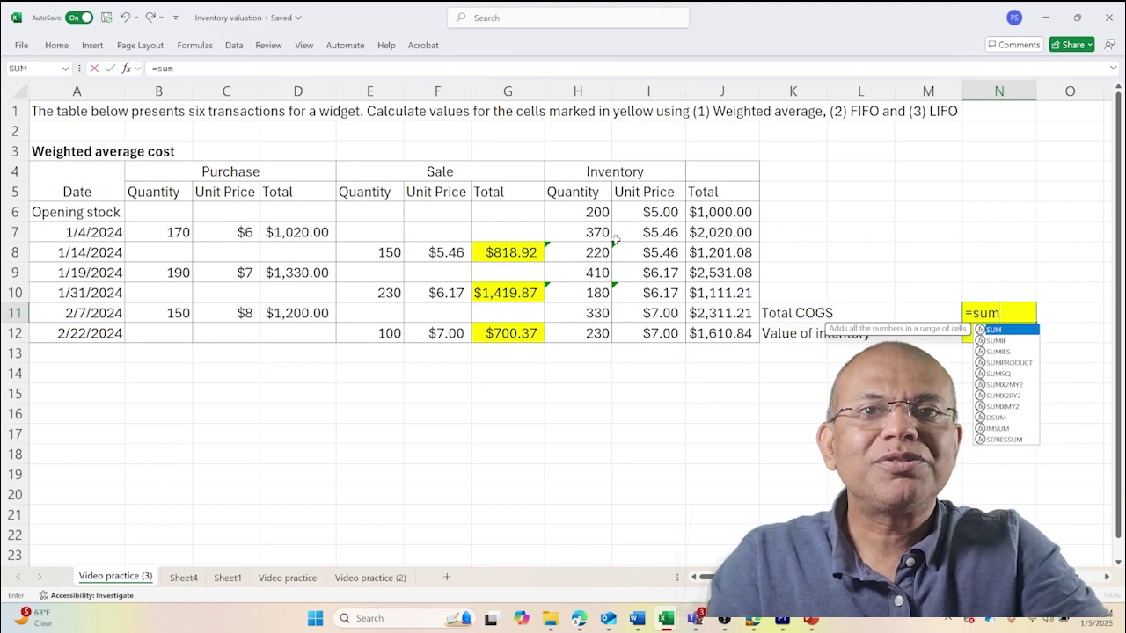
key("Left")
key("Left")
key("Left")
key("Left")
key("Left")
key("Left")
key("Left")
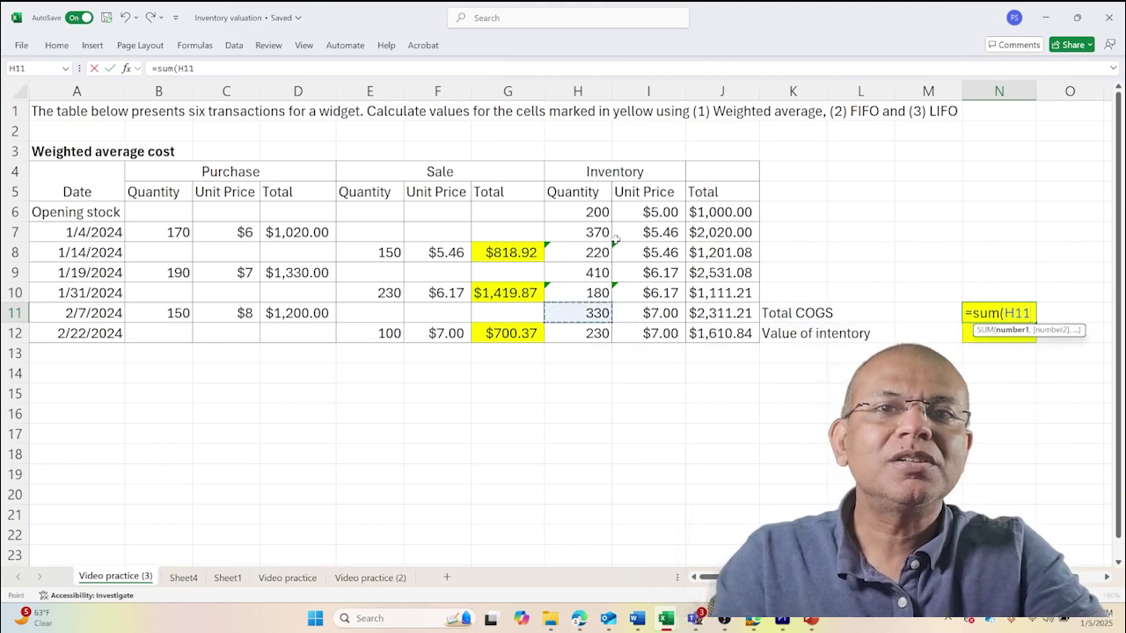
key("Up")
key("Up")
key("Up")
key("shift+Down")
key("shift+Down")
key("shift+Down")
key("shift+Down")
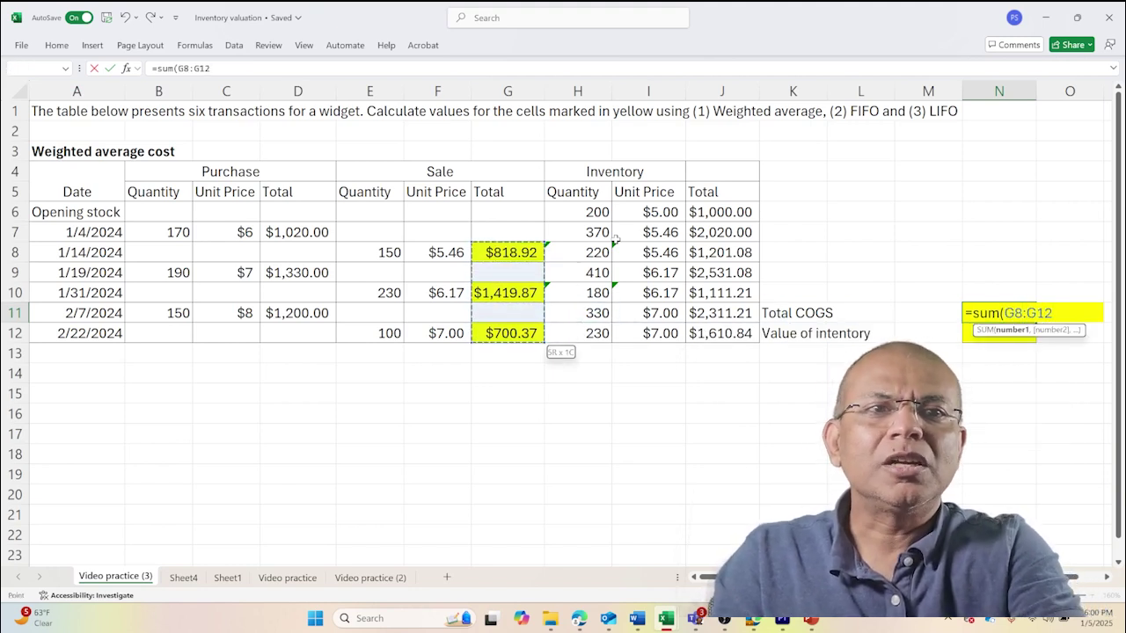
key("Return")
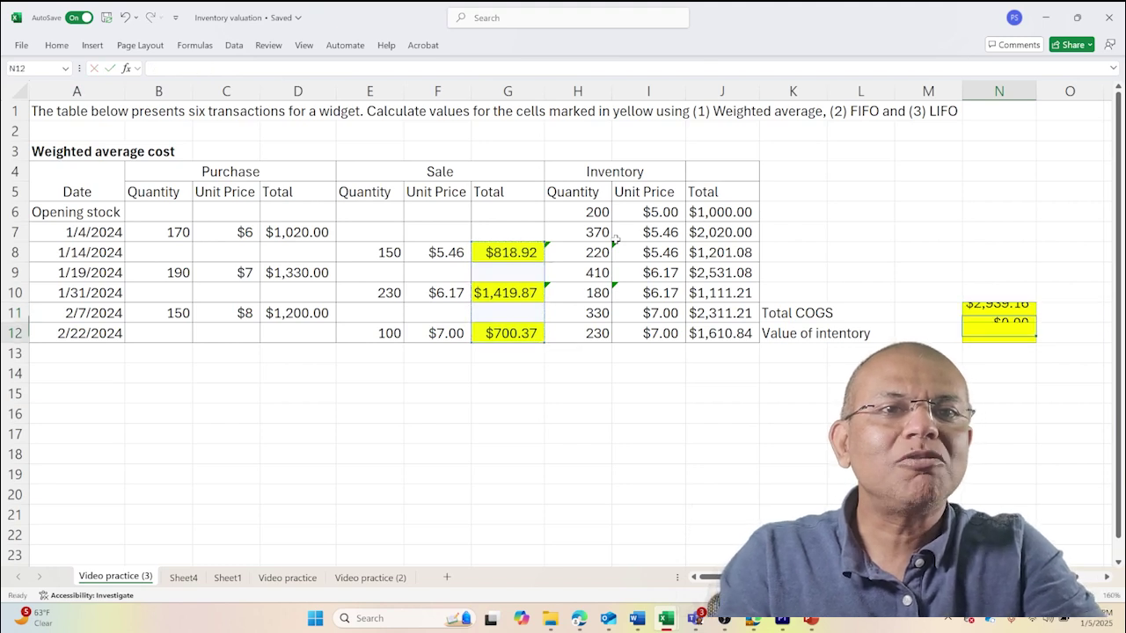
Step: Fill Value of inventory cell N12 with =J12, giving $1,610.84
key("Return")
key("Up")
type("=")
key("Left")
key("Left")
key("Left")
key("Left")
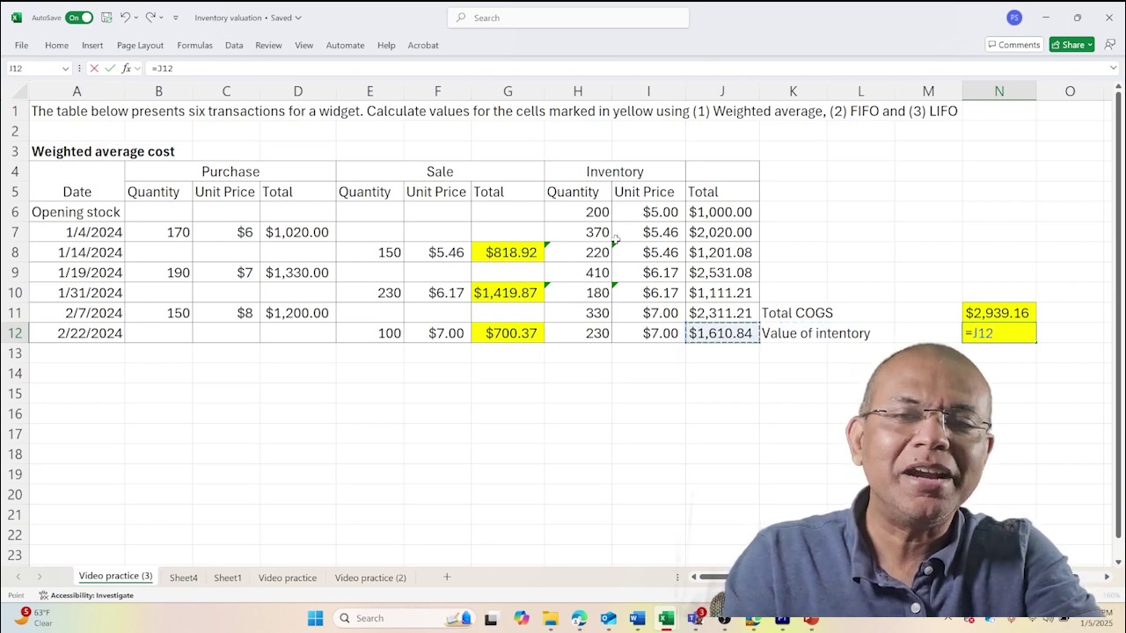
key("Return")
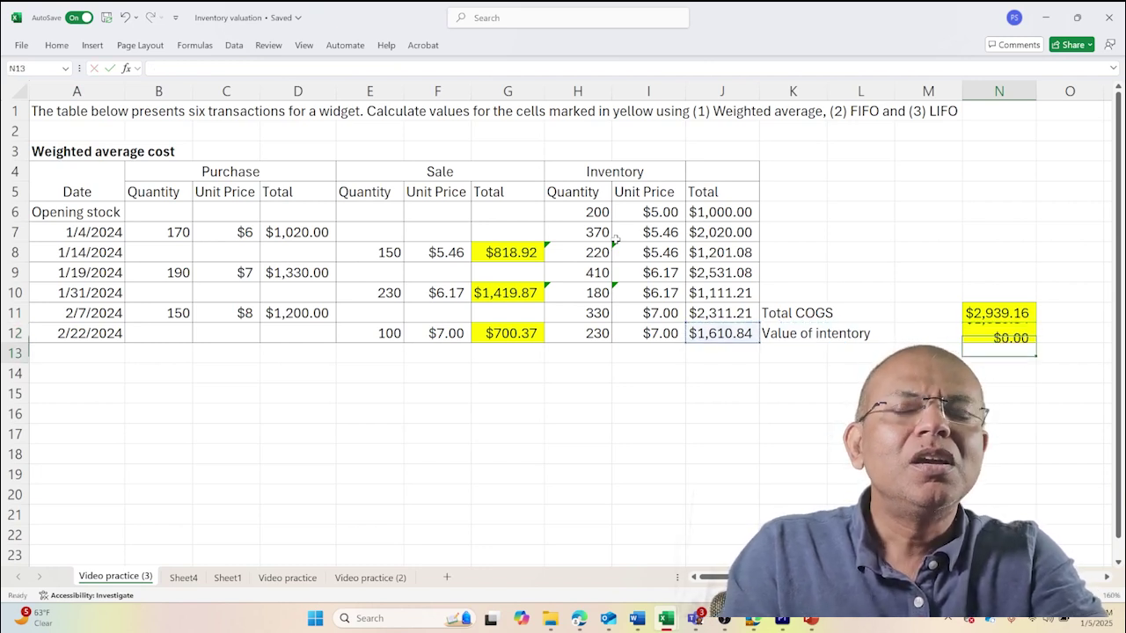